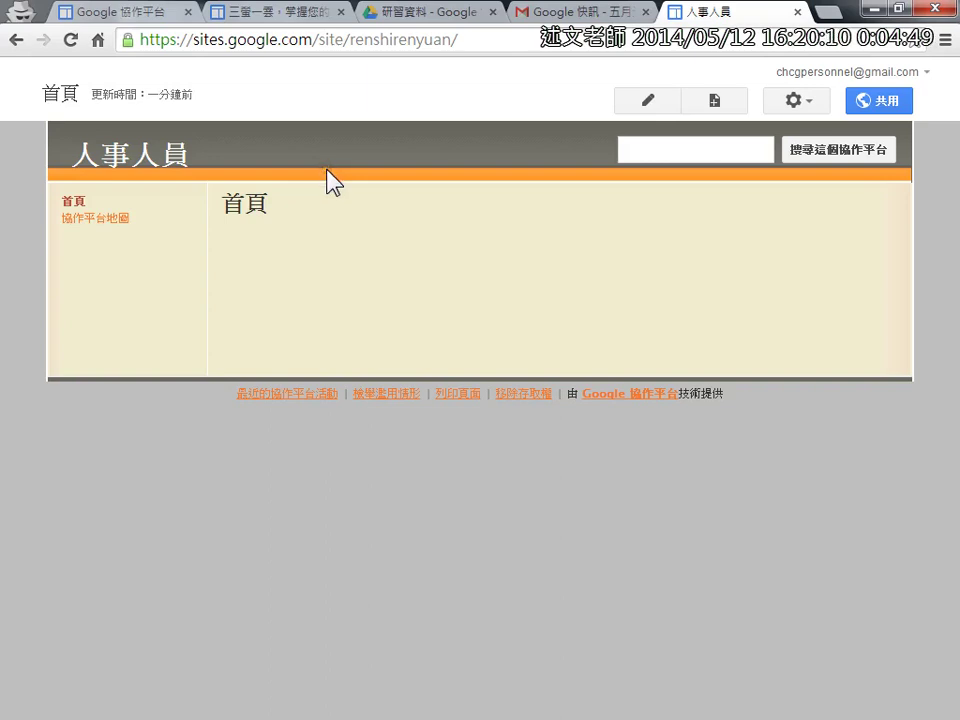
Step: Open the site's 首頁 page for editing and place the cursor in its empty content area
left_click_drag(270, 204, 227, 212)
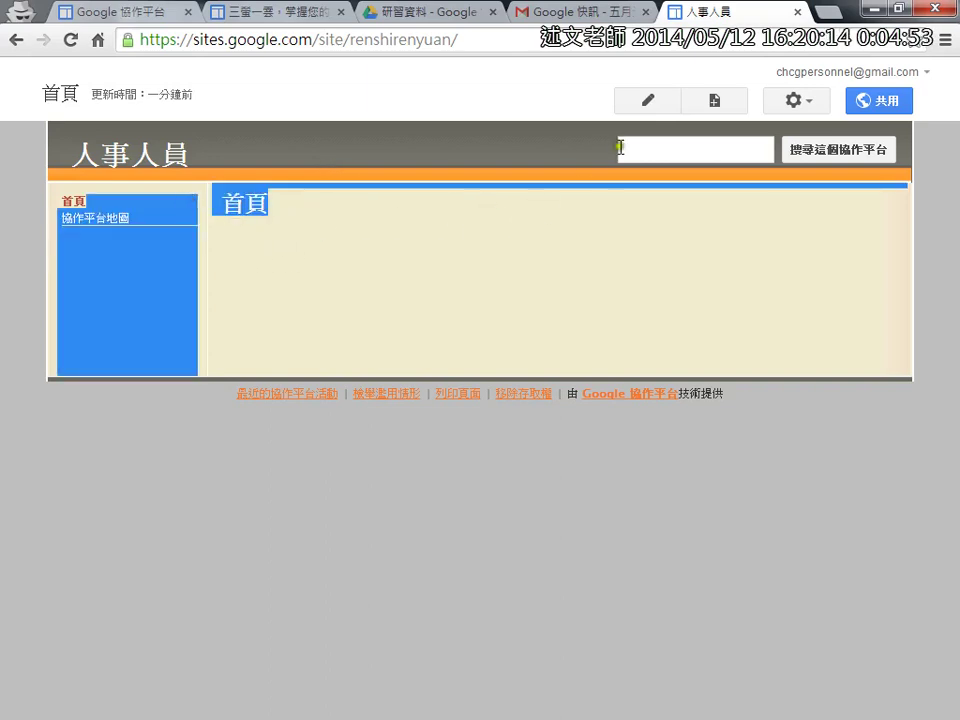
left_click(621, 261)
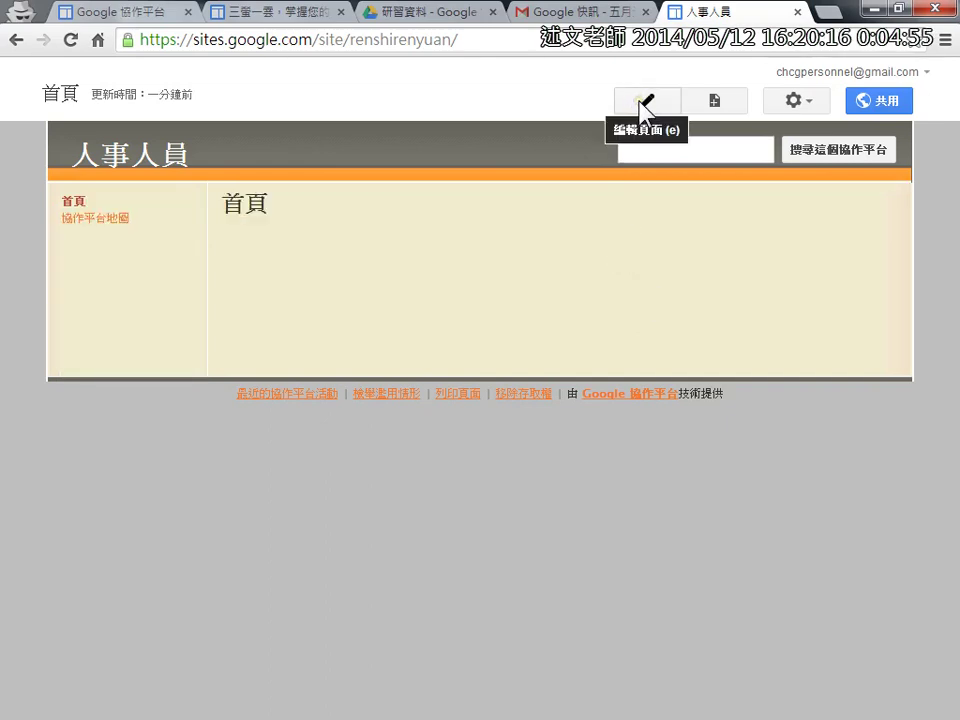
left_click(639, 103)
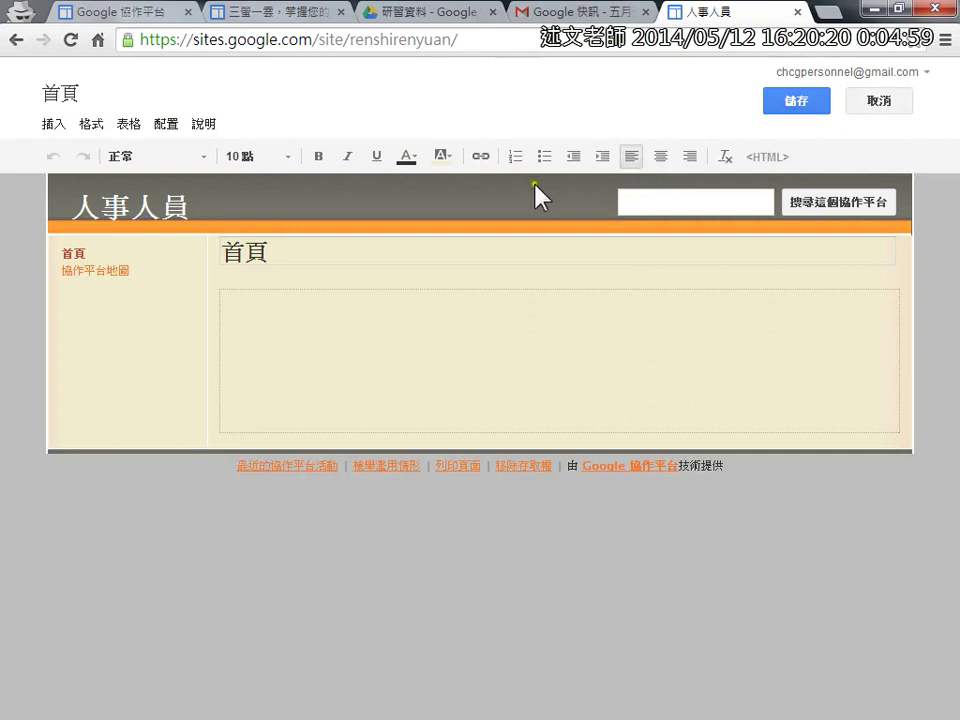
mouse_move(35, 113)
left_mouse_down()
mouse_move(51, 176)
mouse_move(756, 315)
mouse_move(848, 315)
left_mouse_up()
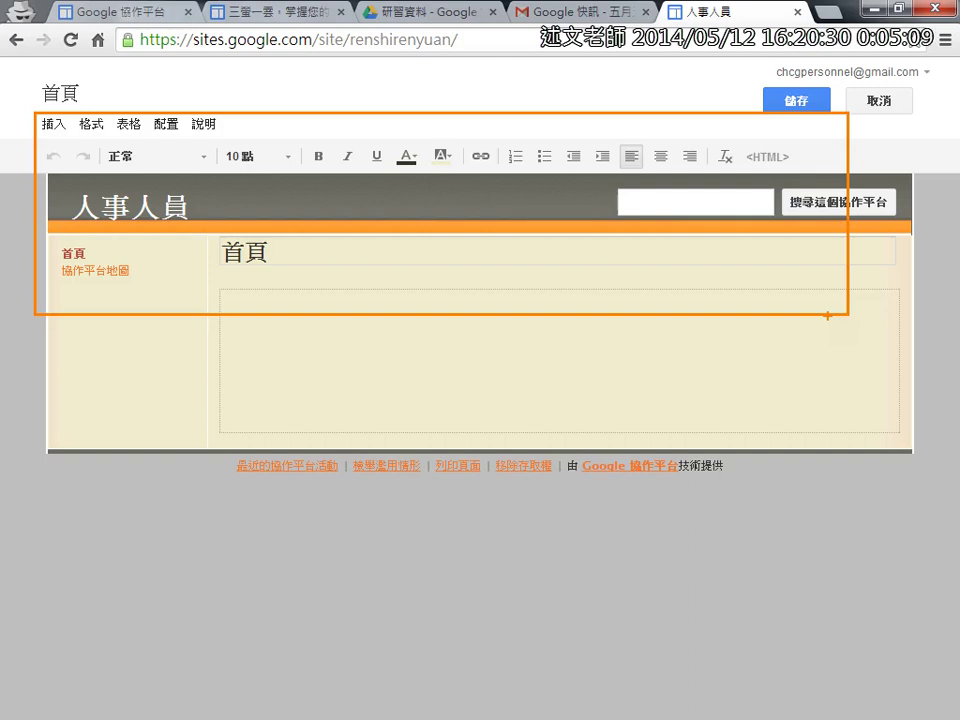
key("Escape")
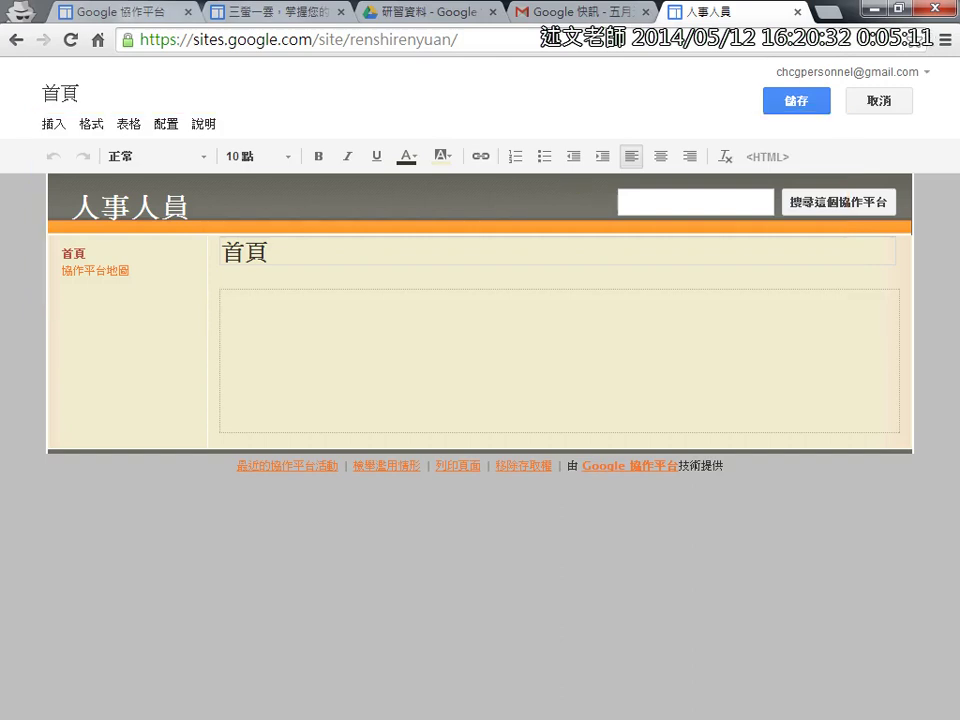
double_click(248, 255)
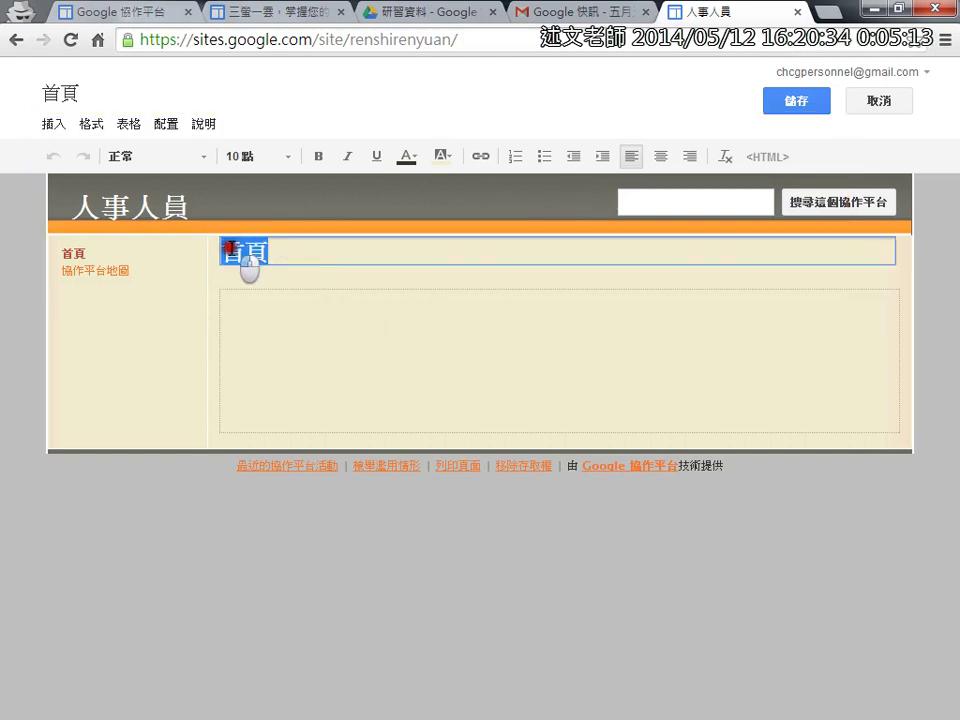
left_click(280, 311)
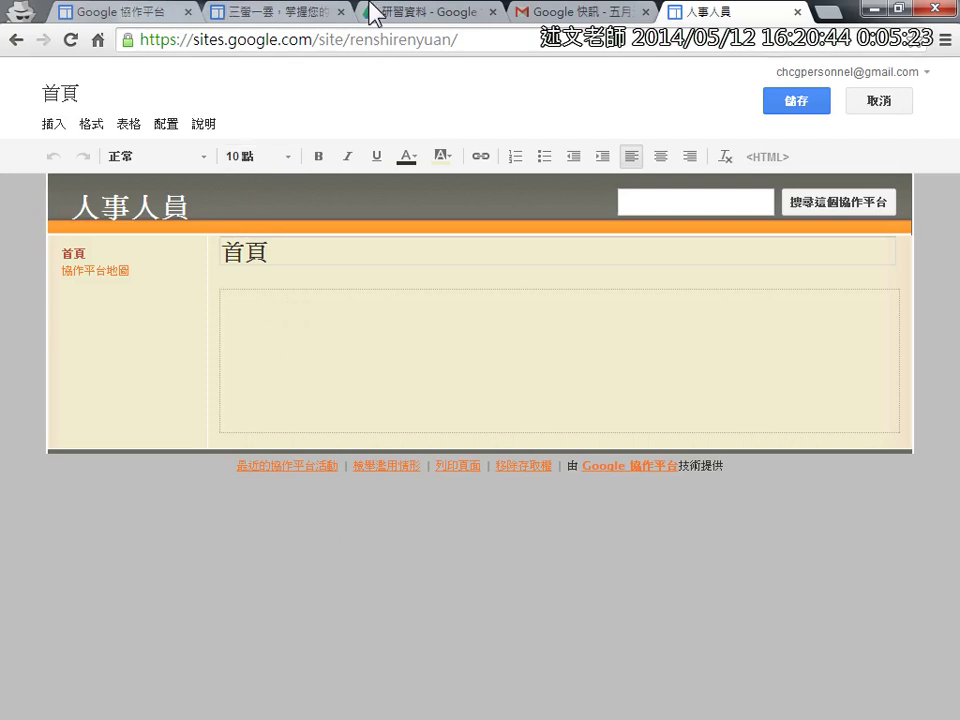
Step: Switch to Google Drive, select the 共用資料夾 folder in 我的雲端硬碟, and view the actions available for it
left_click(430, 14)
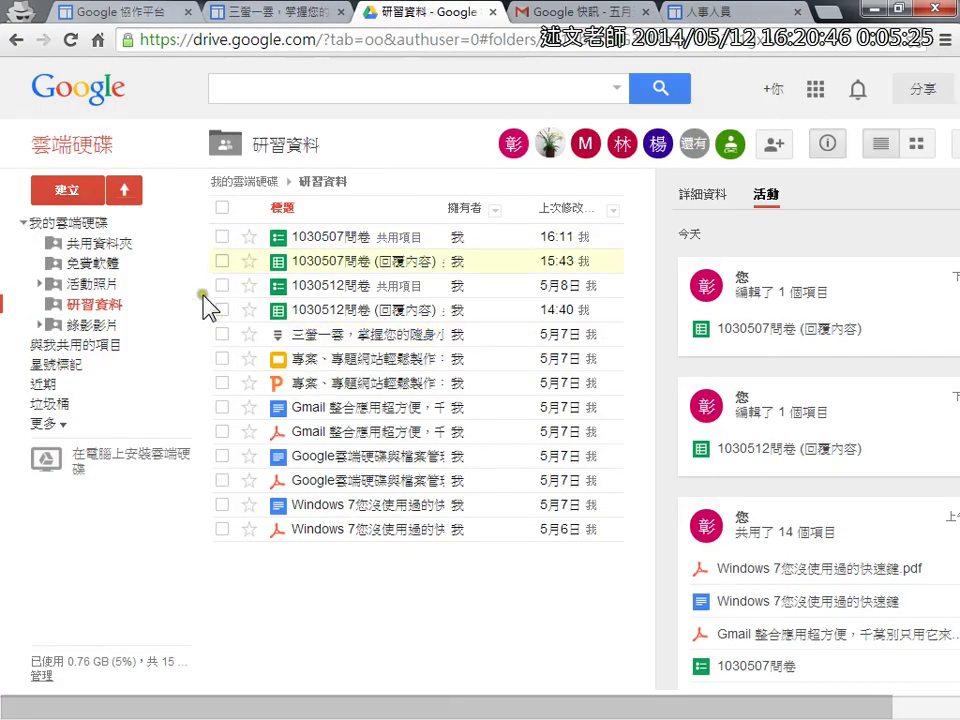
left_click(62, 225)
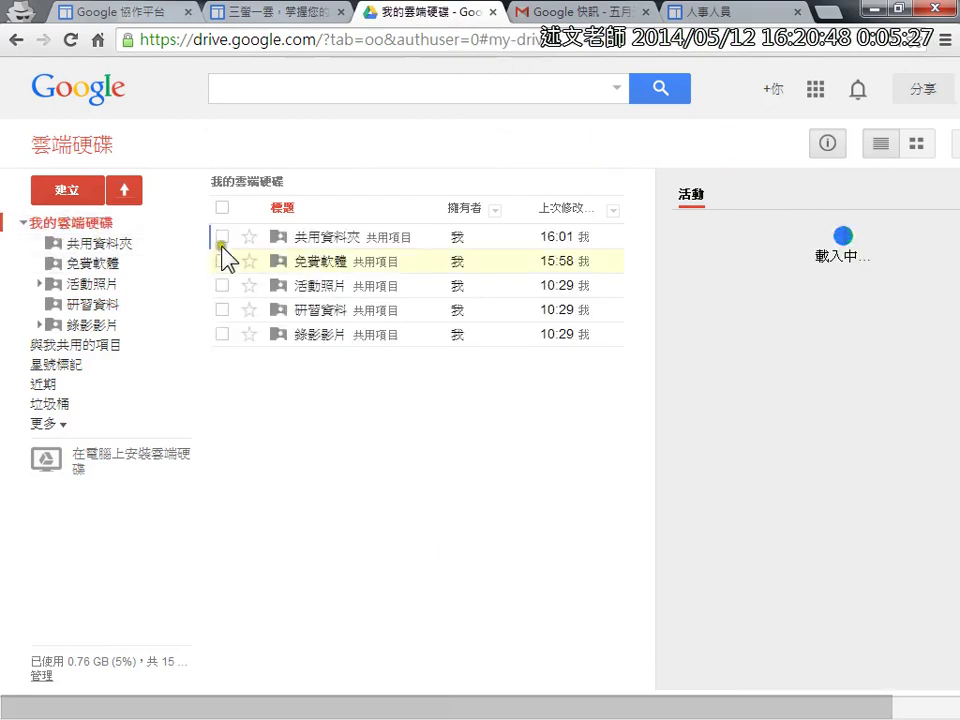
left_click(222, 237)
left_click(405, 143)
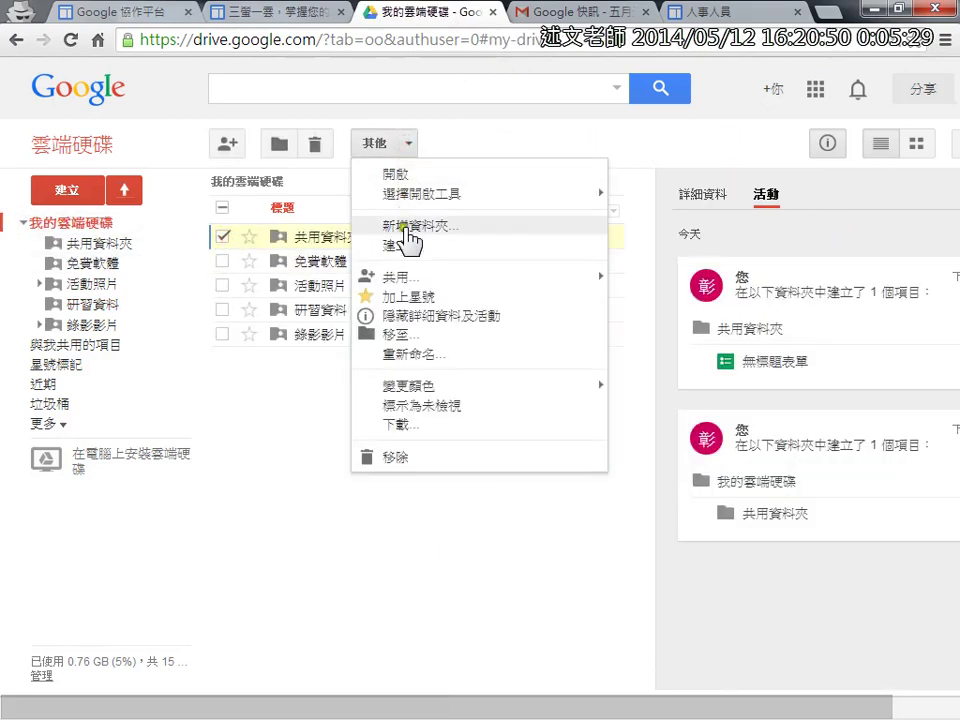
mouse_move(410, 285)
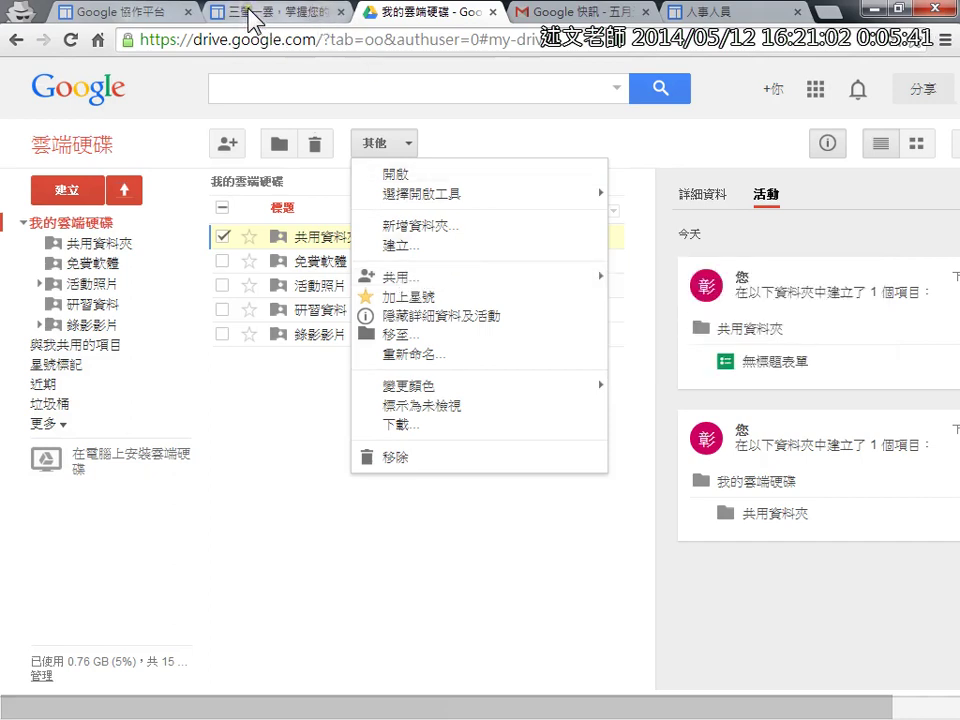
left_click(293, 15)
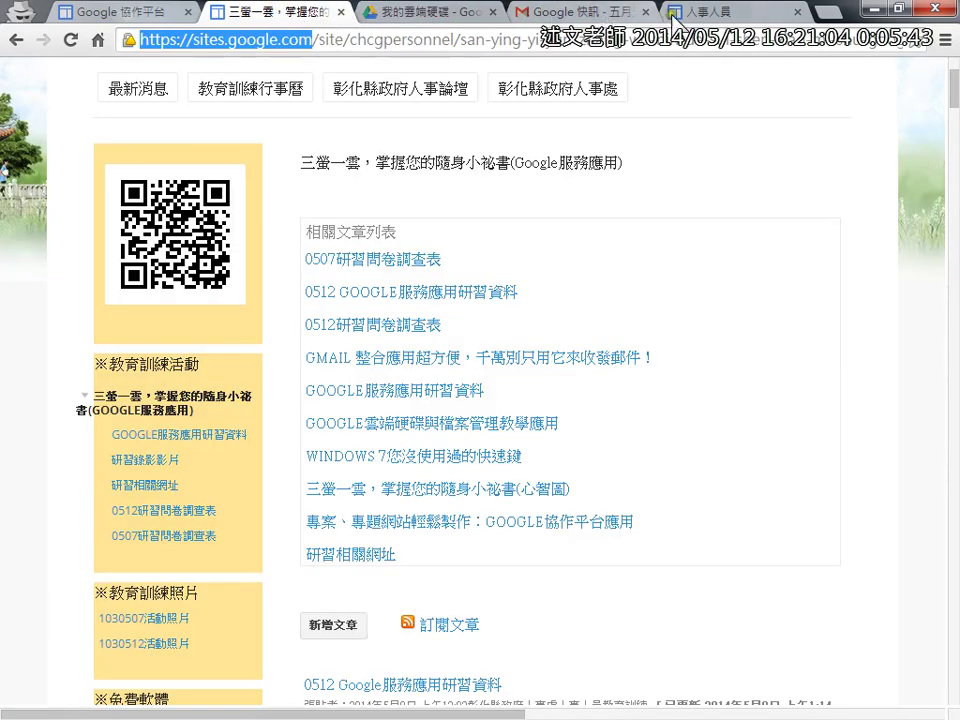
Step: Return to the 人事人員 site's page editor and choose the Drive folder 共用資料夾 for insertion
left_click(727, 15)
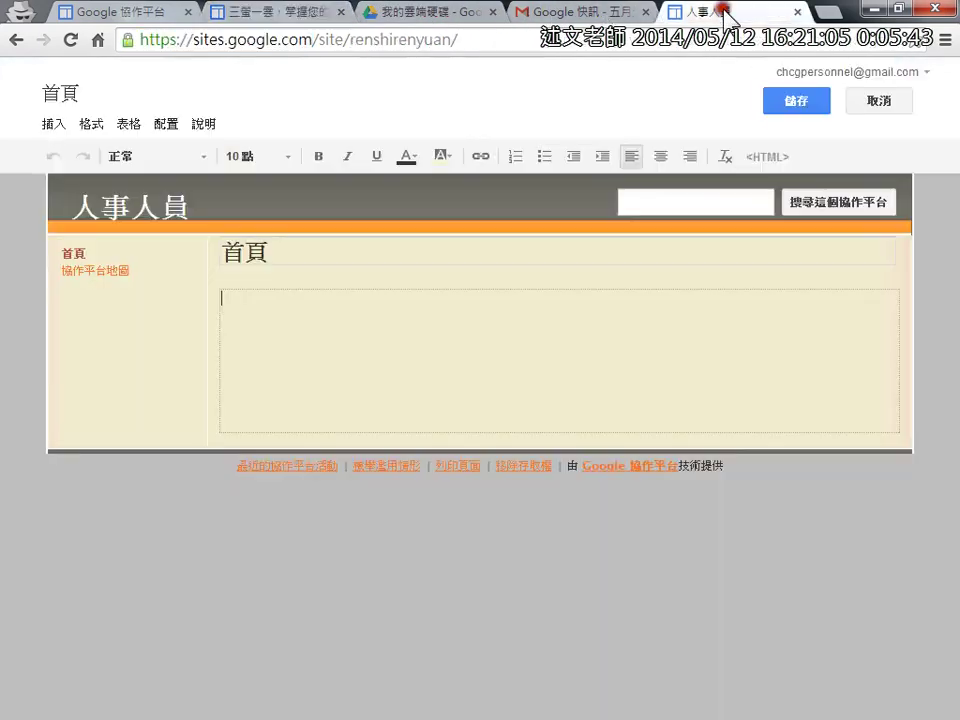
left_click(61, 118)
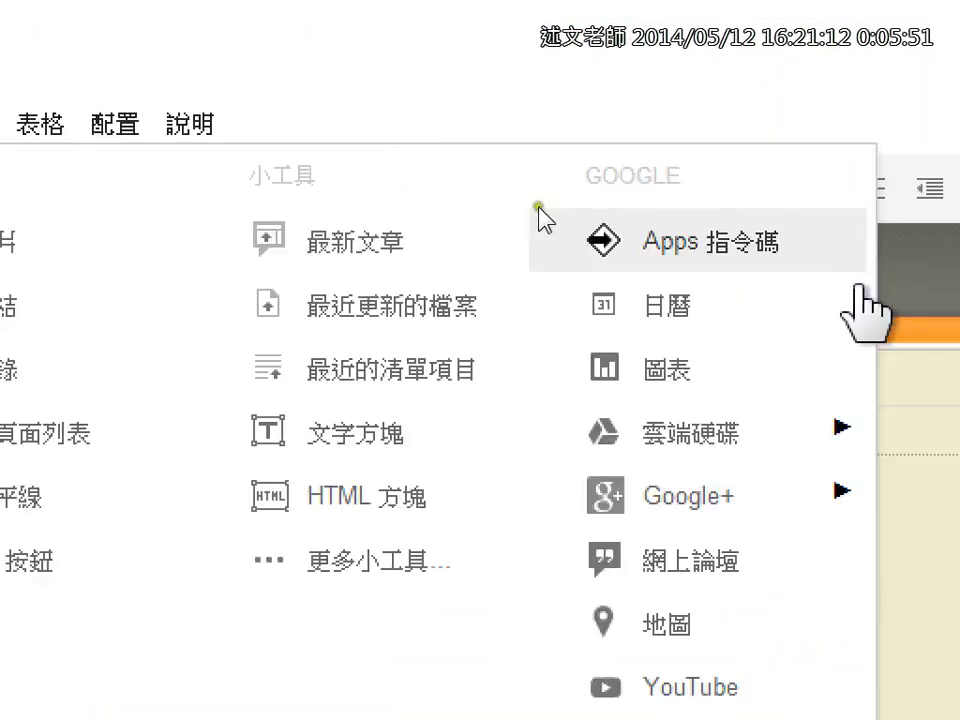
mouse_move(789, 428)
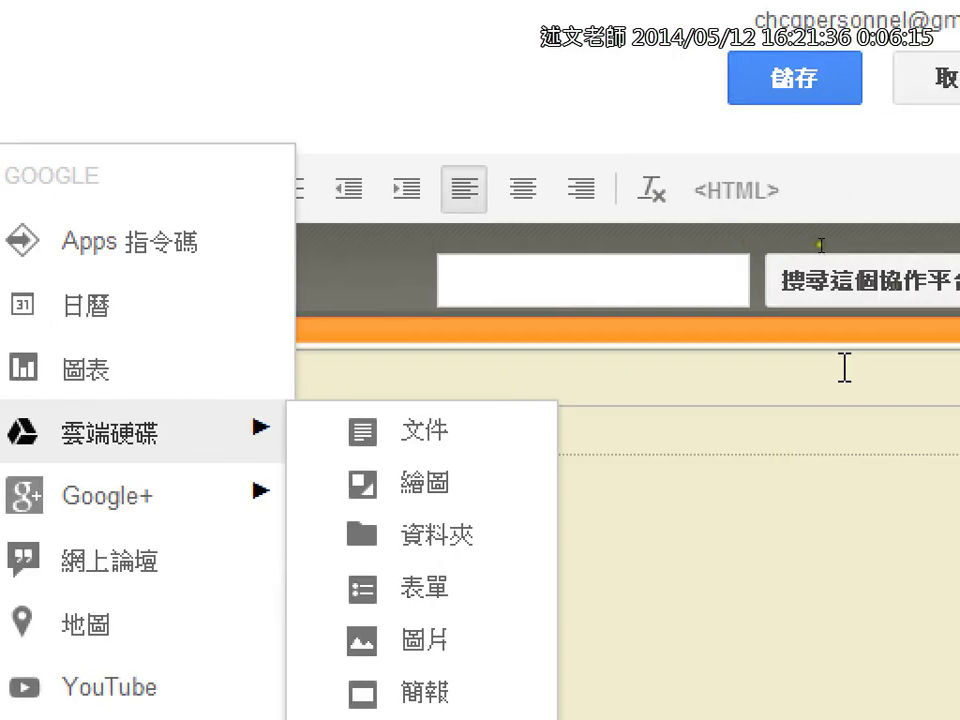
left_click(467, 532)
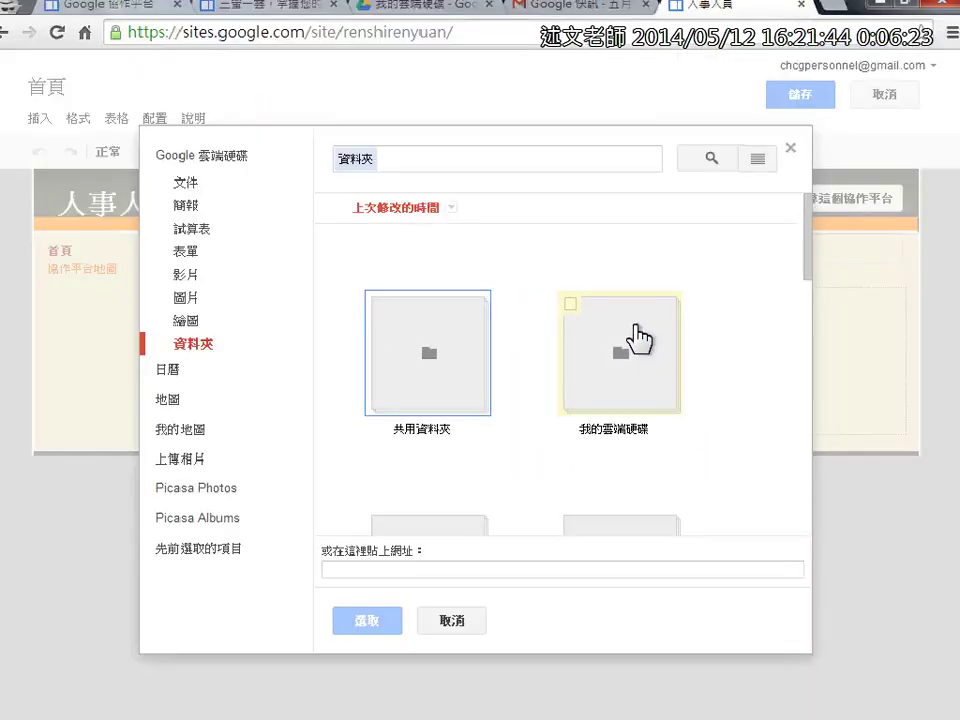
left_click(384, 309)
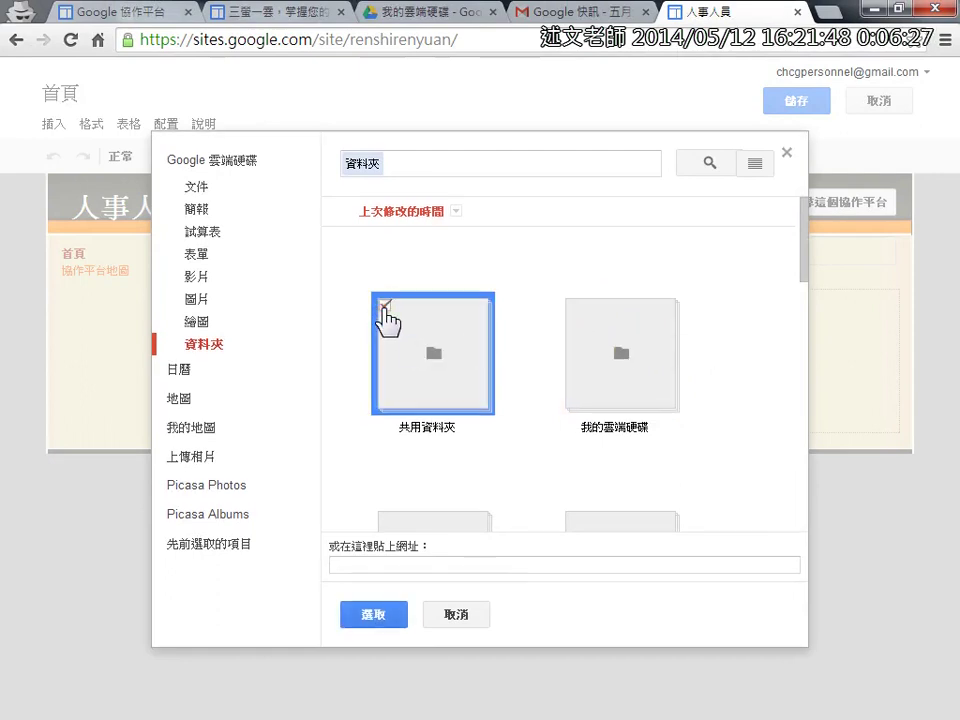
left_click(380, 616)
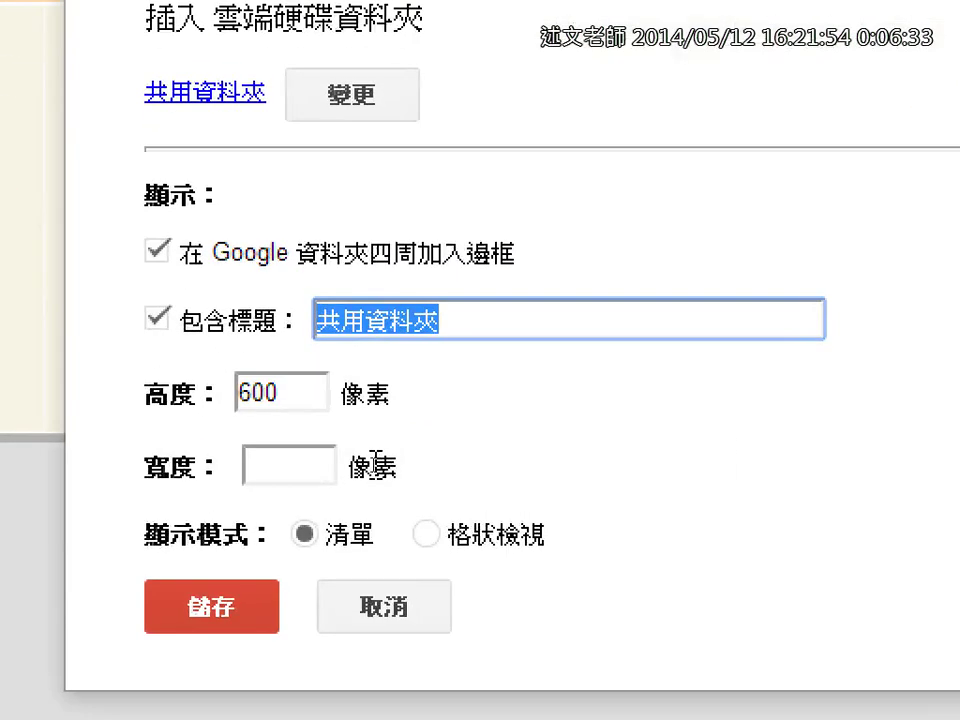
Step: Insert the folder with a border, the title 共用資料夾, a 600-pixel height and the 清單 display mode
left_click(366, 457)
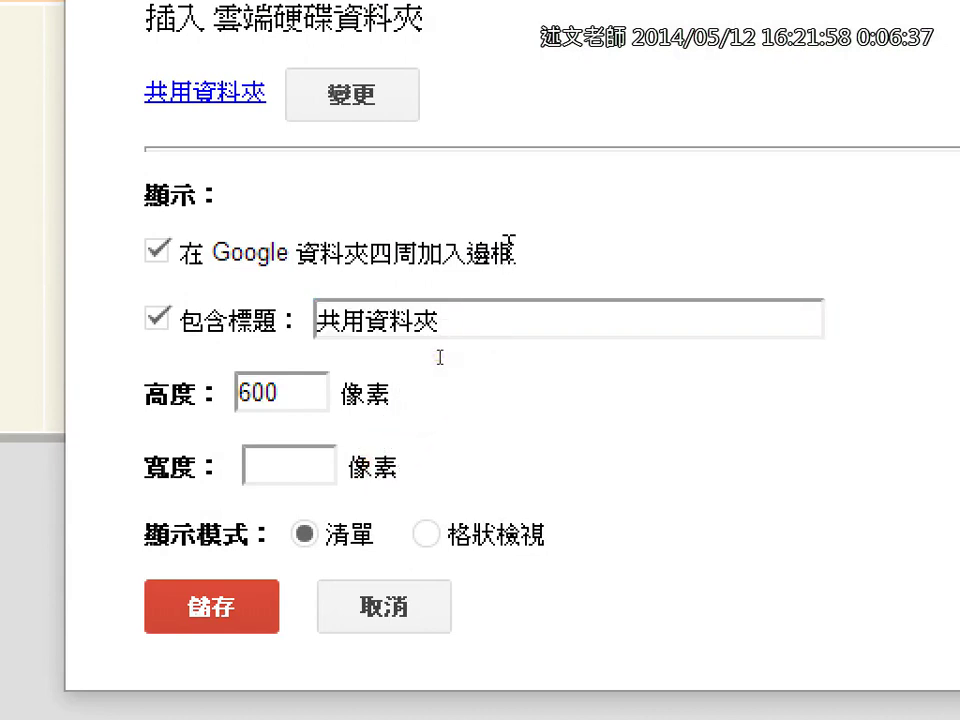
left_click_drag(495, 316, 337, 410)
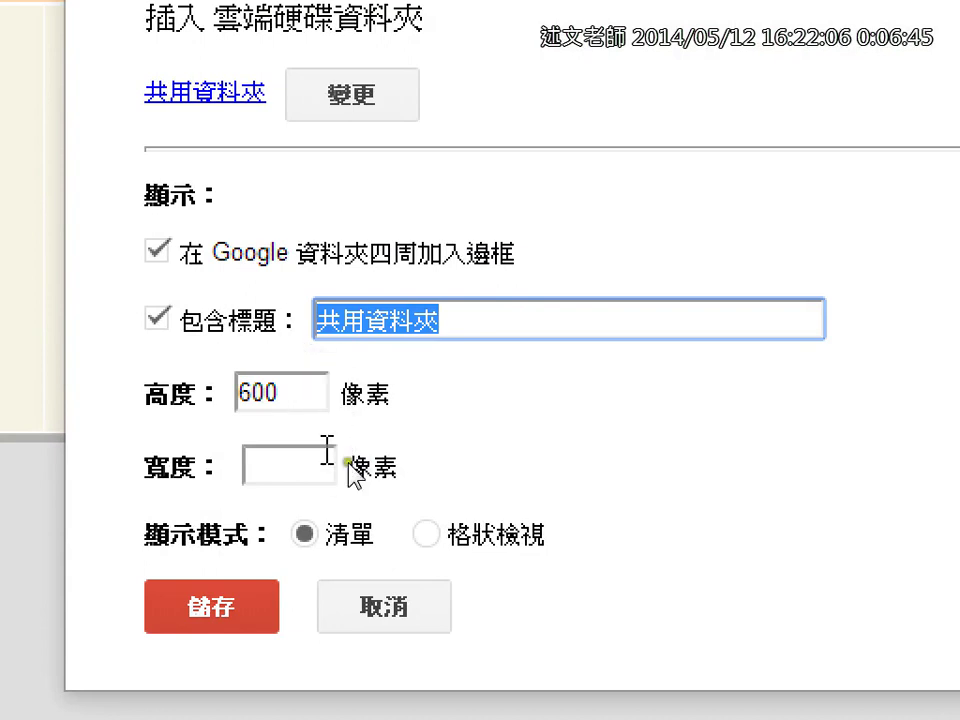
left_click_drag(280, 557, 382, 557)
left_click_drag(408, 560, 564, 561)
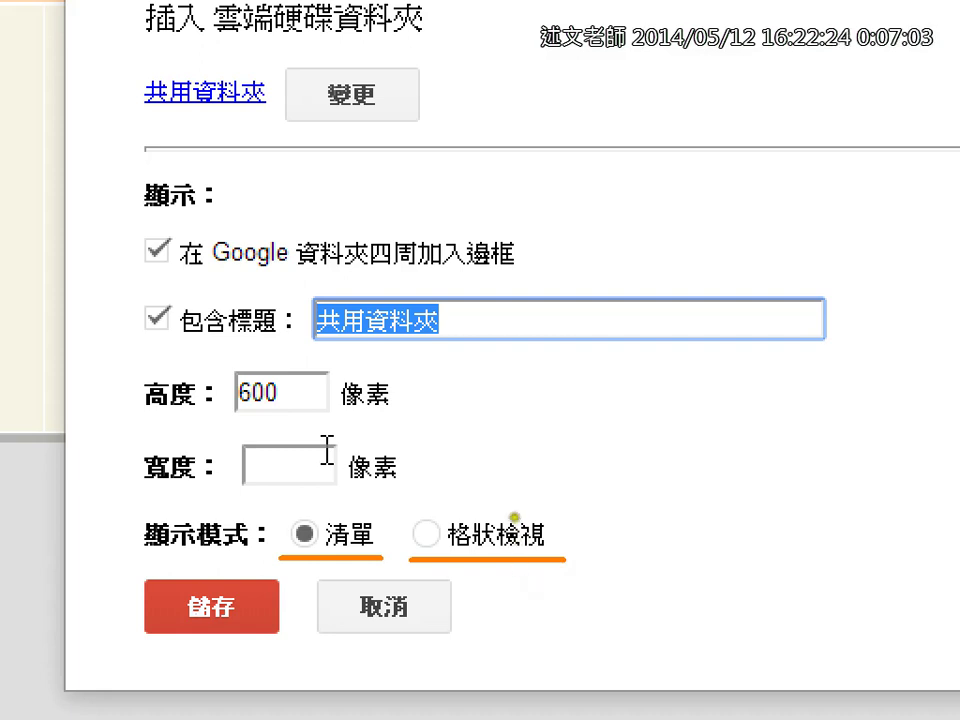
mouse_move(497, 489)
left_mouse_down()
mouse_move(516, 515)
mouse_move(561, 474)
left_mouse_up()
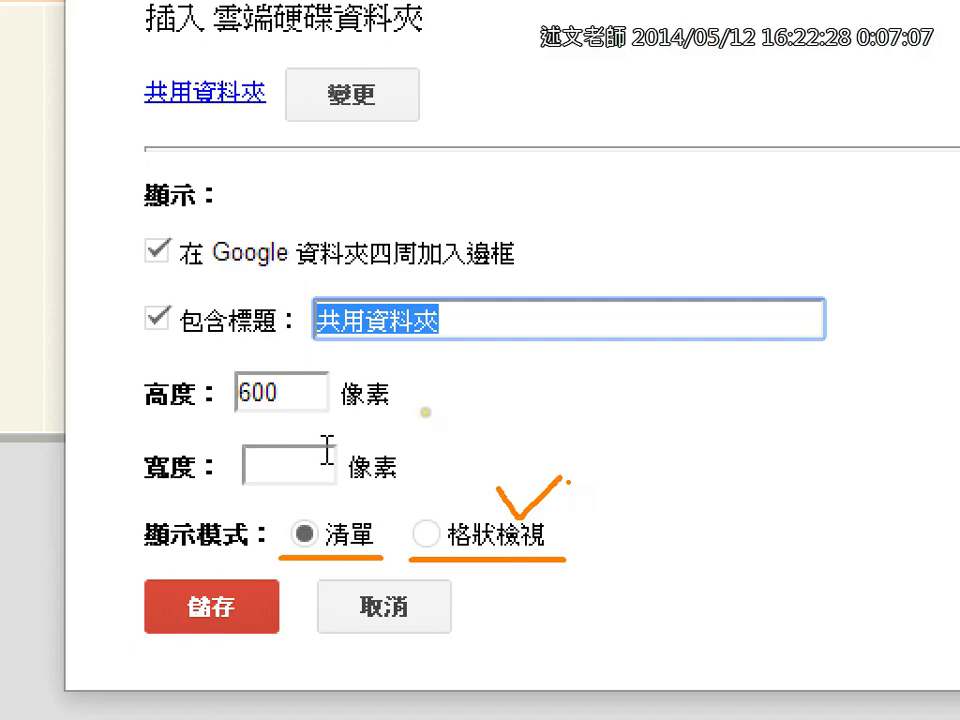
scroll(200, 630, "down", 1)
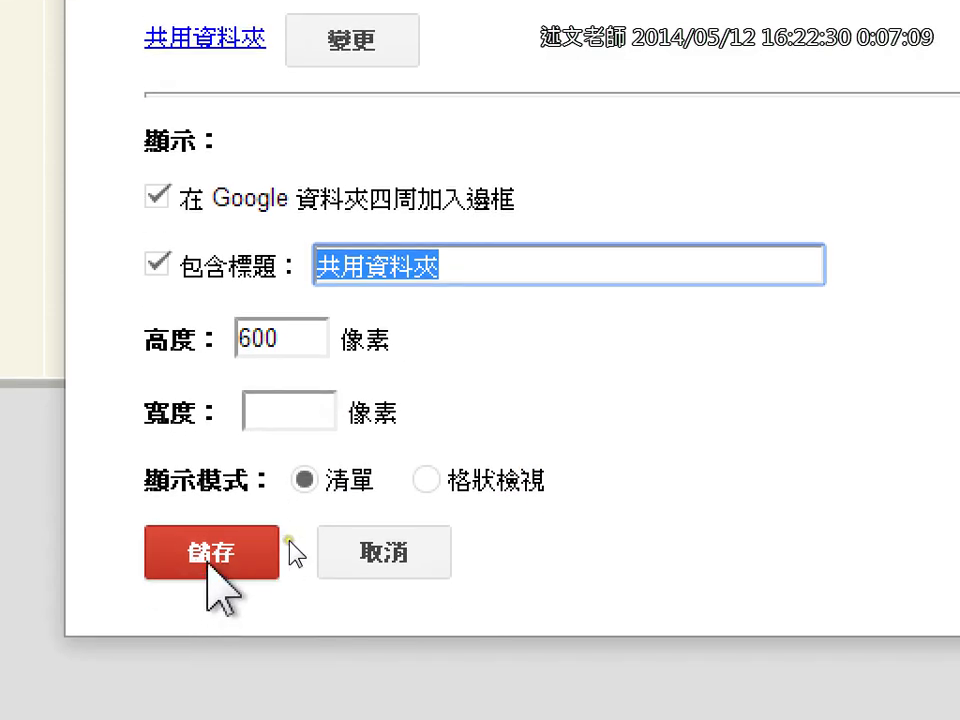
left_click(210, 566)
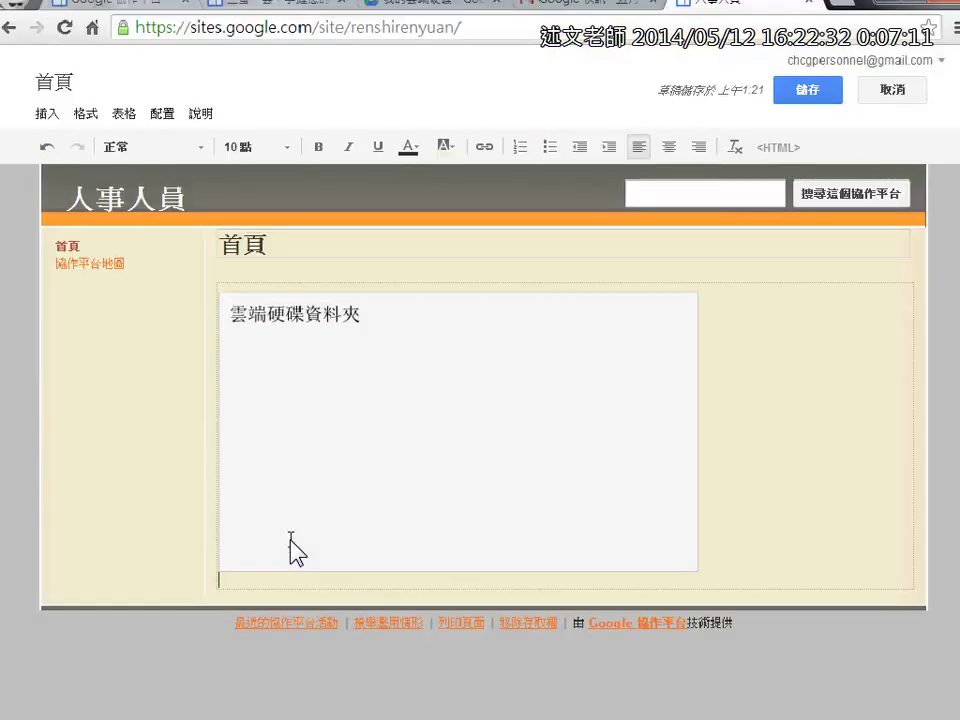
Step: Check the embedded folder's properties without changing them, and save the 首頁 page
left_click(310, 336)
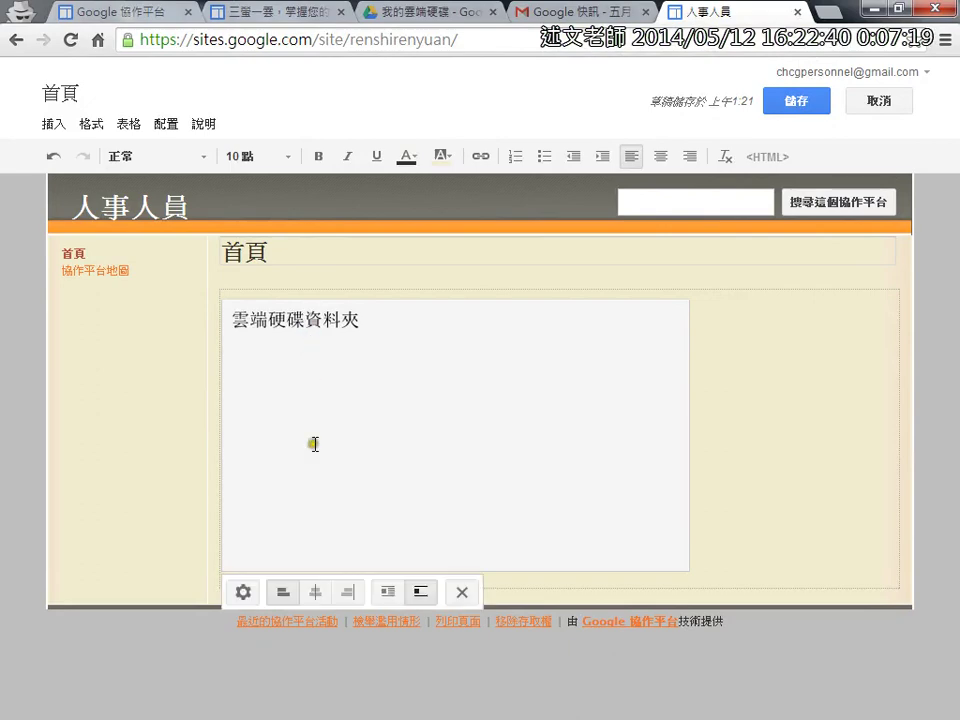
left_click(253, 598)
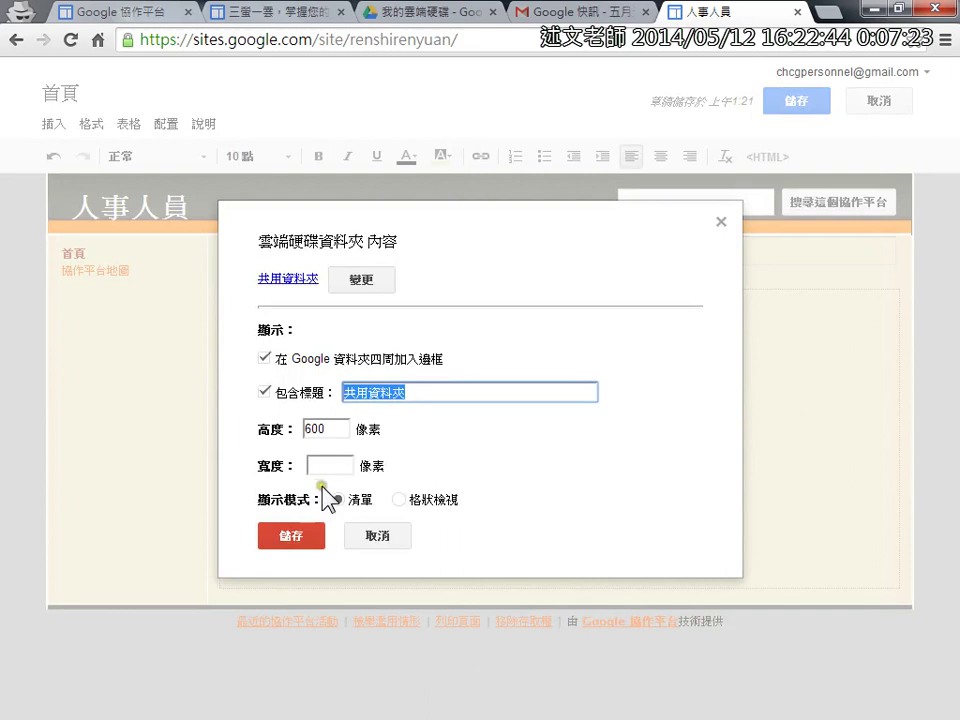
left_click(379, 540)
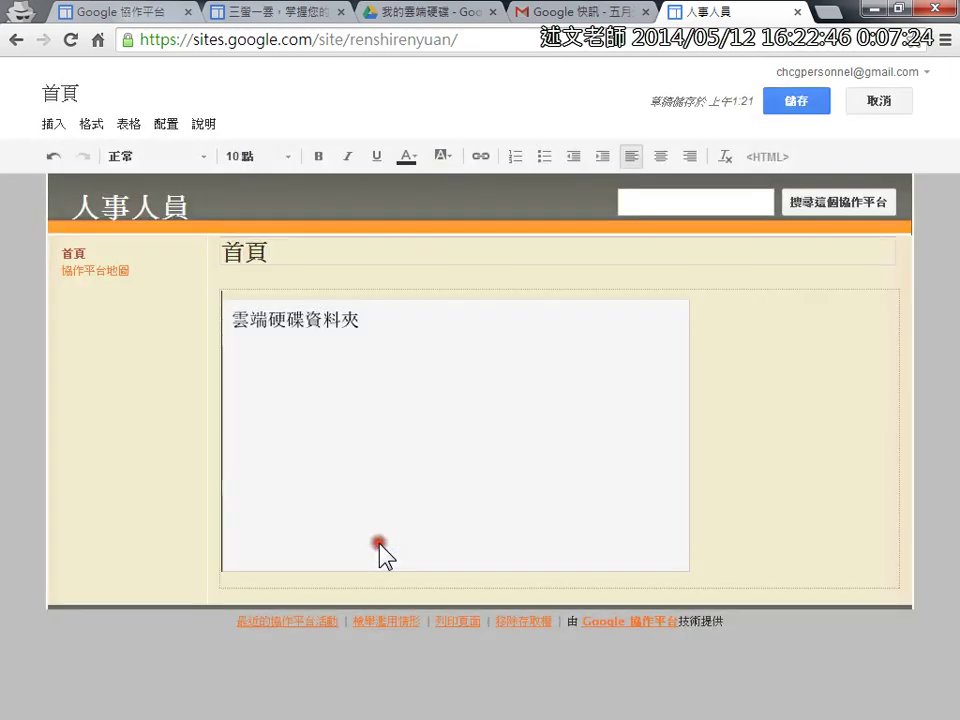
left_click(315, 358)
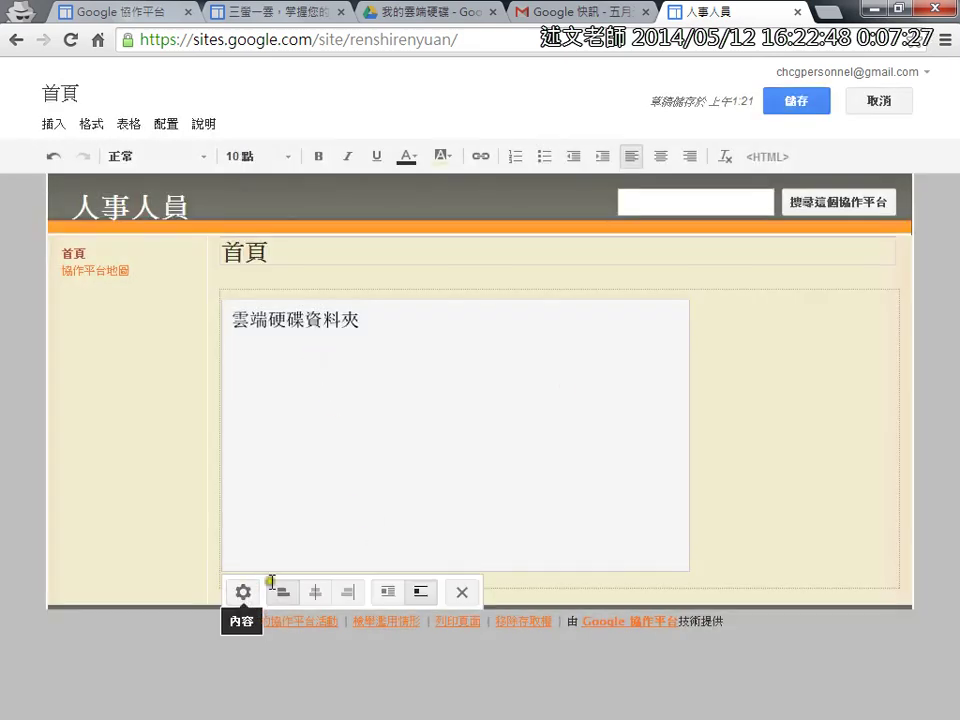
left_click(795, 104)
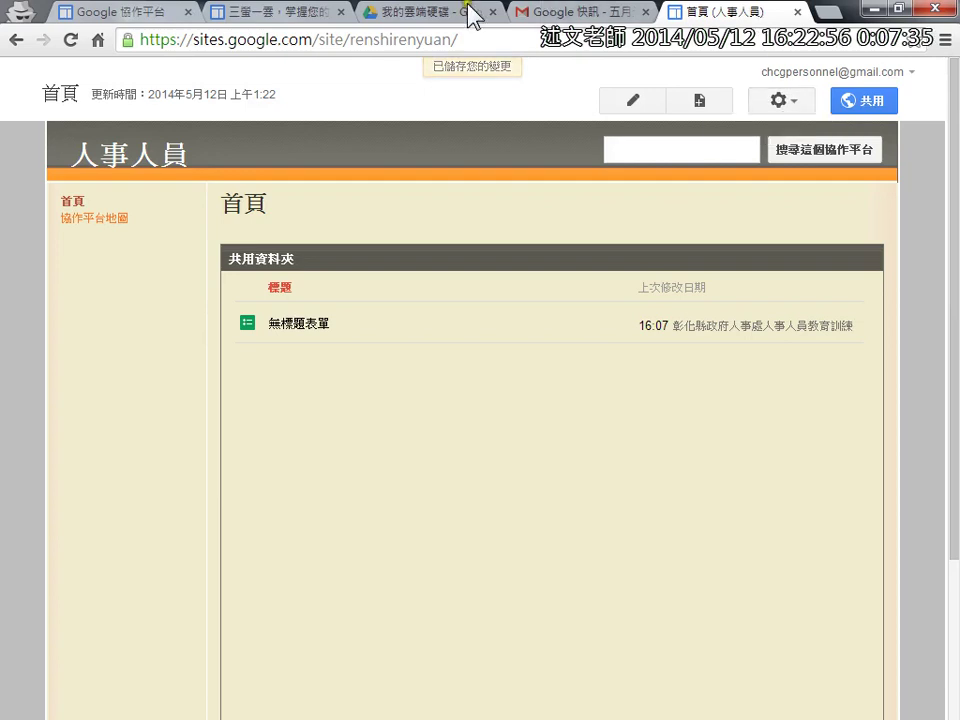
Step: Compare the embedded folder with Google Drive, and open 無標題表單 from the page to view it before closing it
left_click(385, 14)
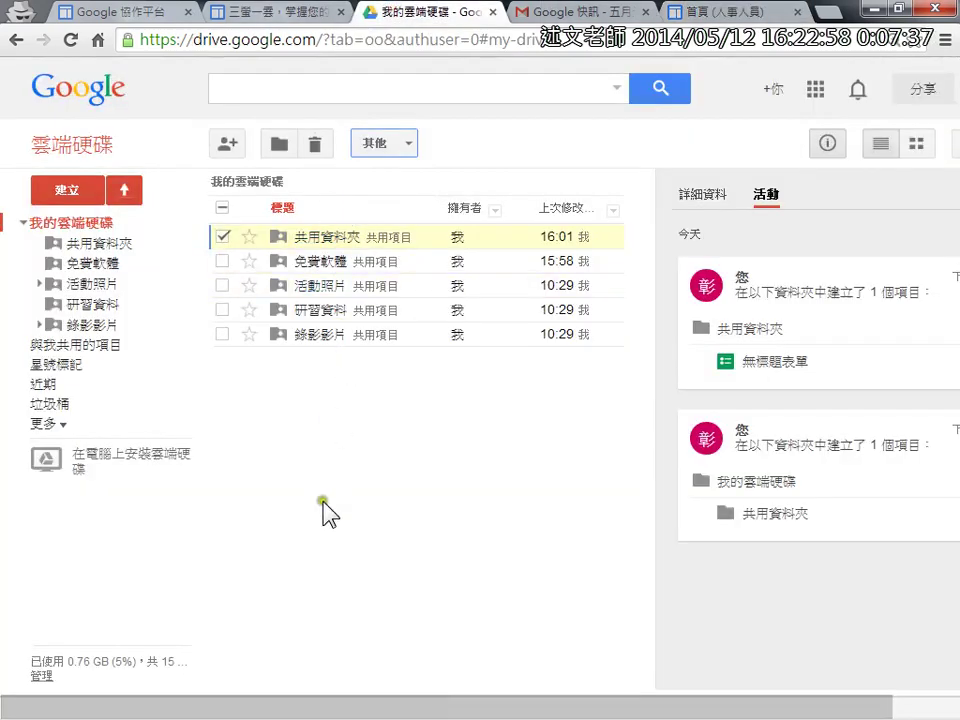
left_click(730, 14)
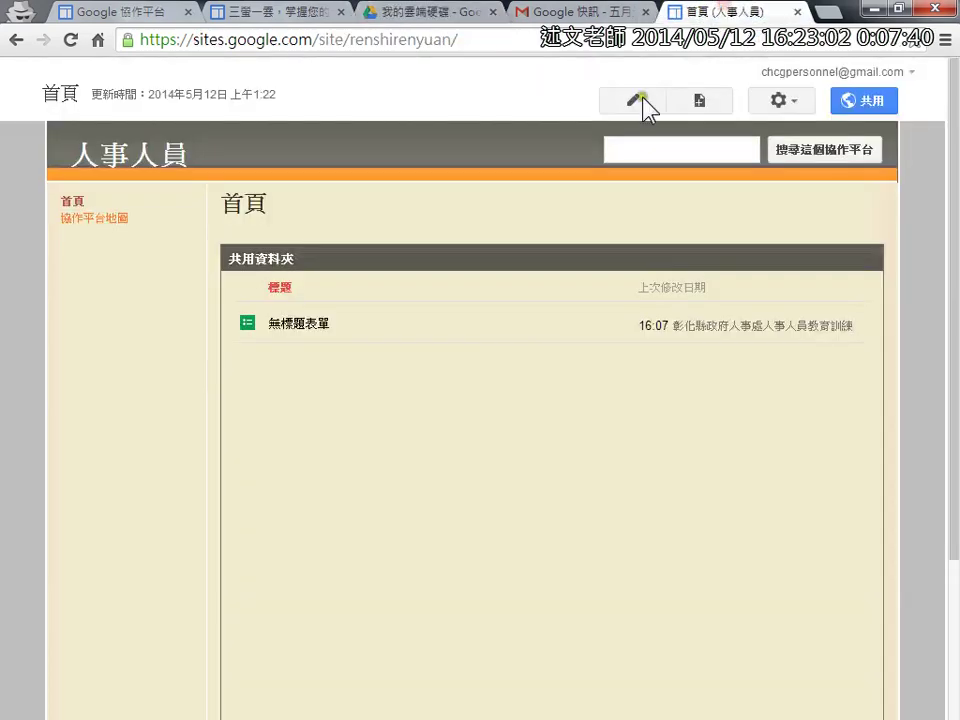
left_click(317, 332)
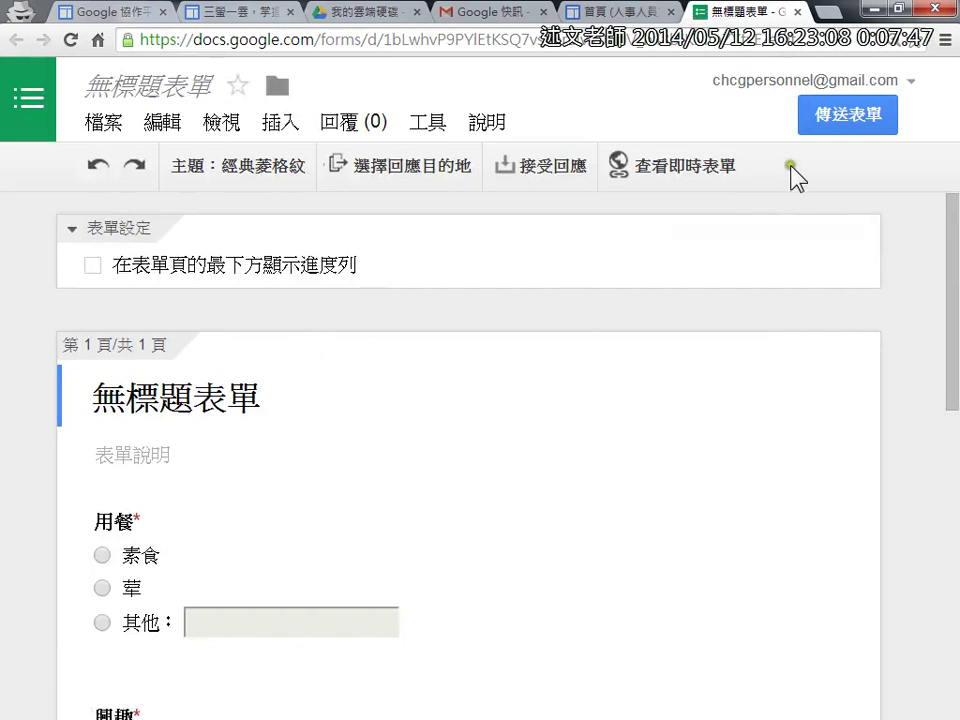
left_click(797, 12)
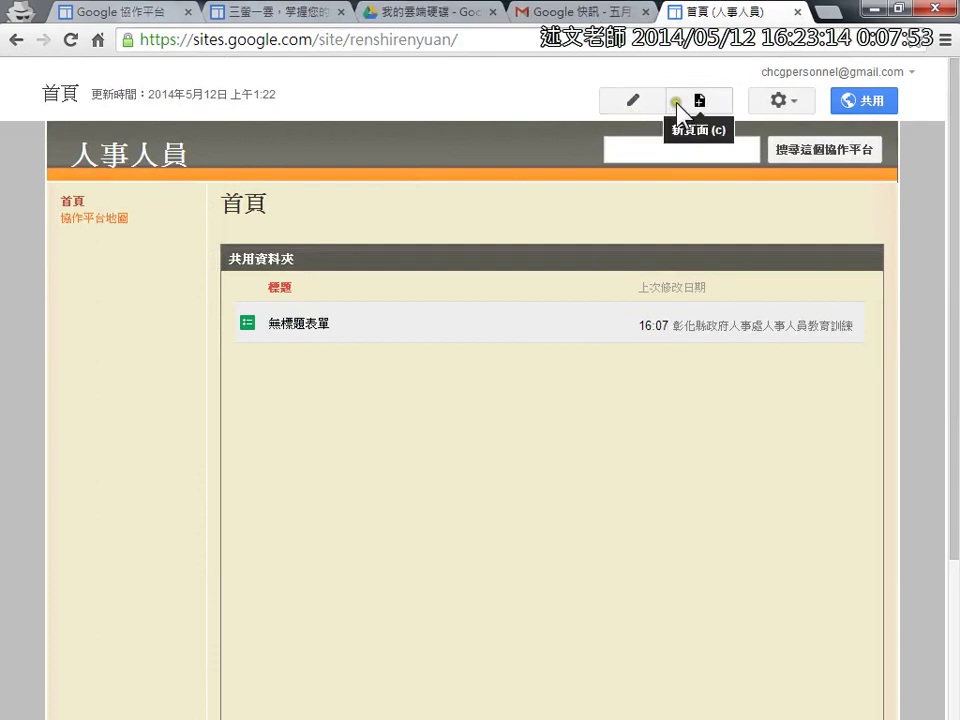
mouse_move(682, 103)
left_mouse_down()
mouse_move(671, 96)
mouse_move(746, 96)
mouse_move(602, 108)
mouse_move(651, 79)
mouse_move(637, 125)
left_mouse_up()
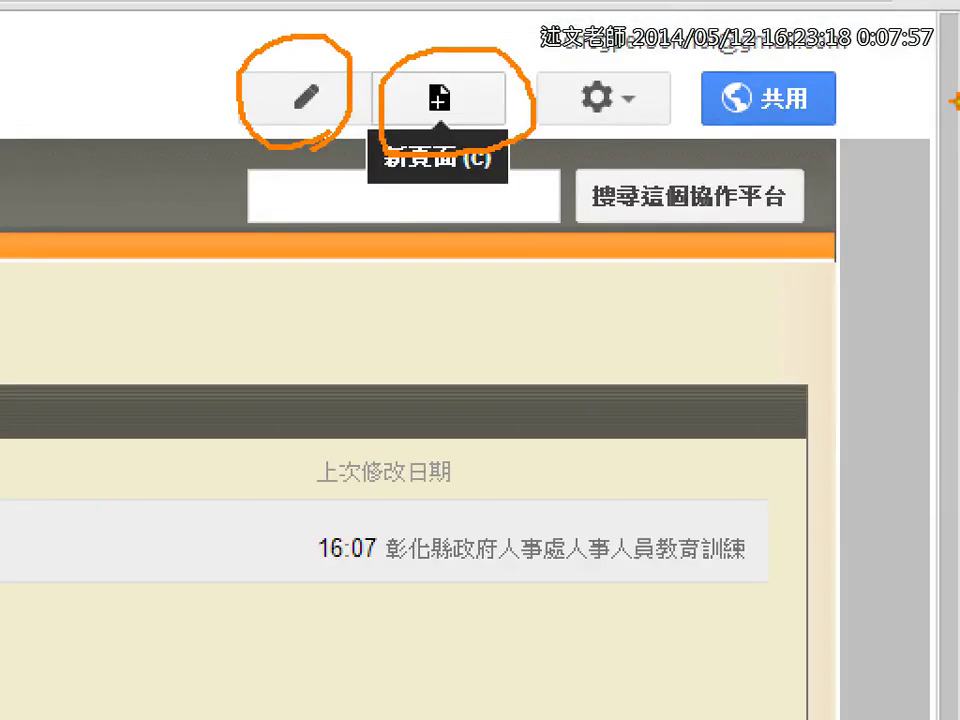
left_click_drag(487, 96, 576, 46)
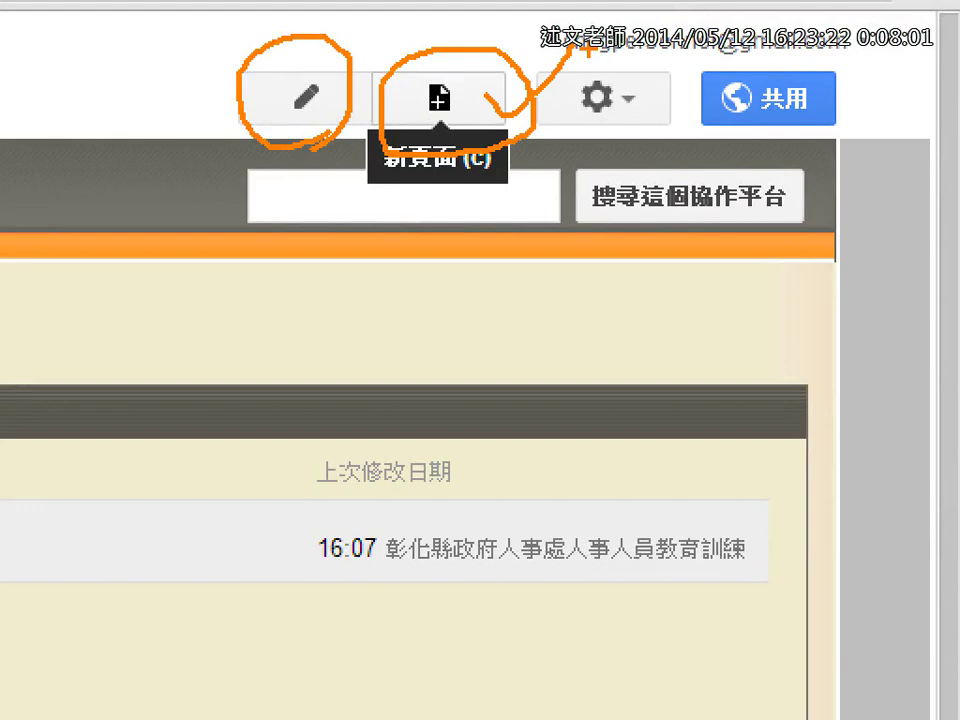
Step: Start a new page in the 人事人員 site and name it 線上表單
key("Escape")
left_click(706, 98)
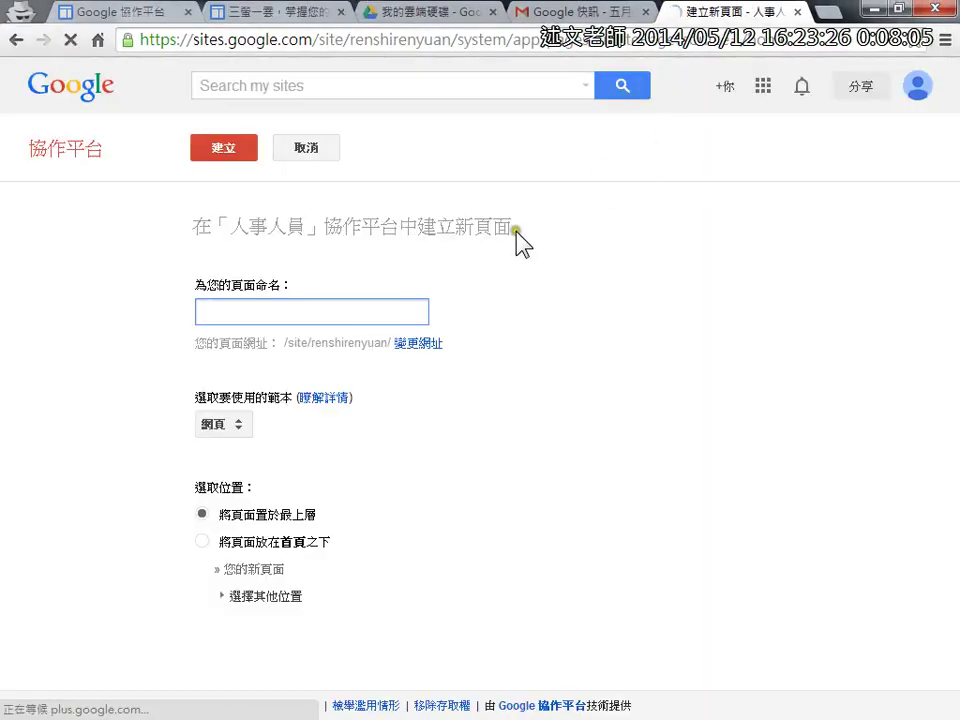
left_click(394, 311)
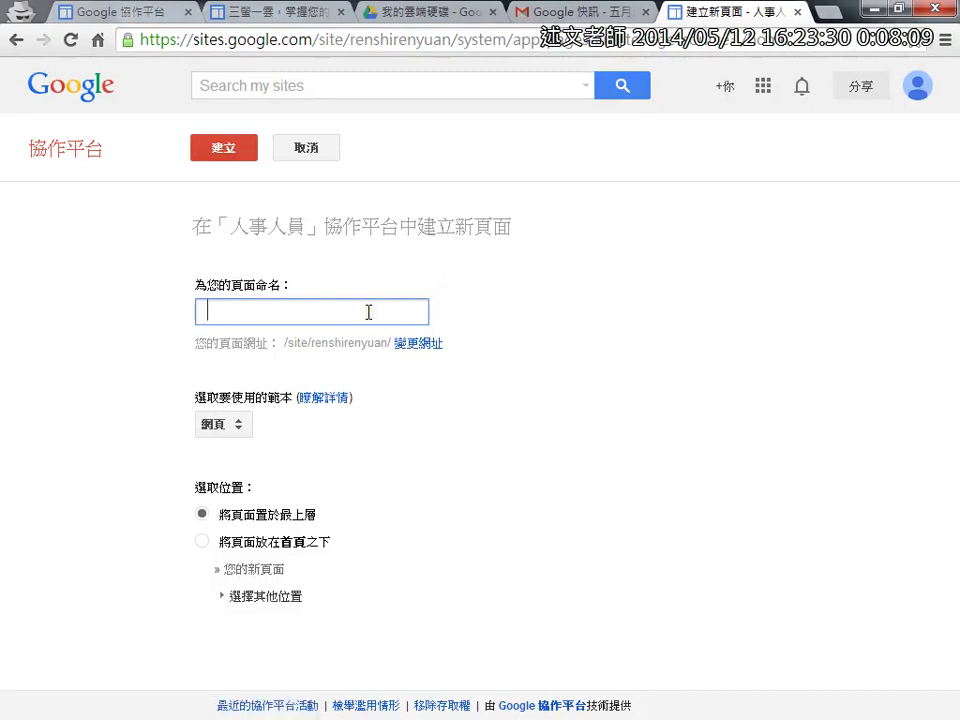
key("ctrl+shift")
type("spfe")
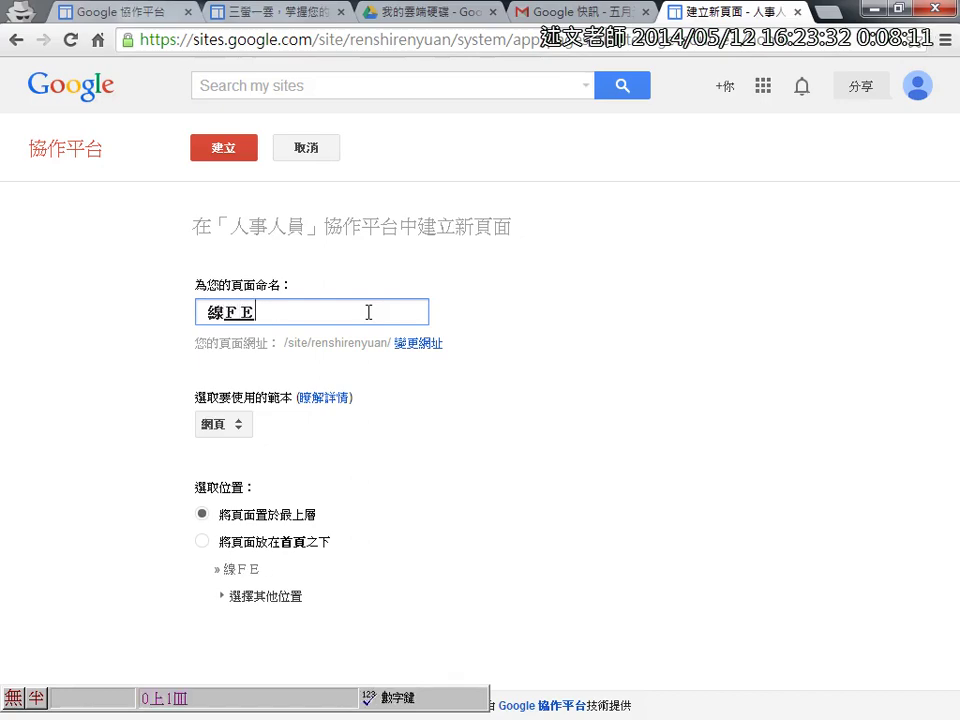
type(" hk oo")
key("Return")
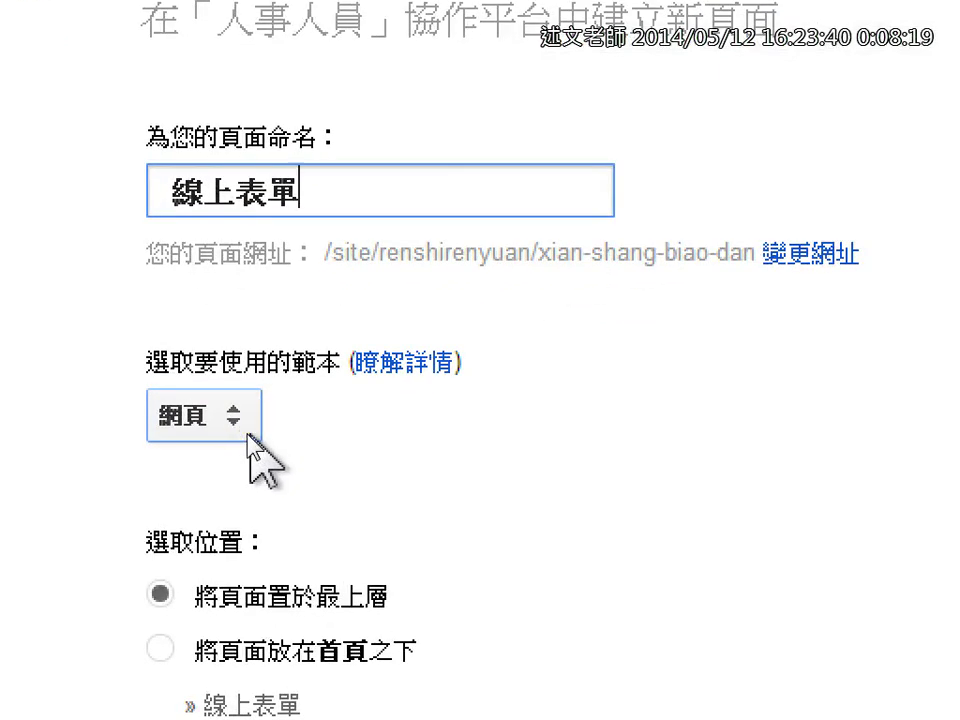
Step: Choose the 網頁 template for the new page and create it at the site's top level
left_click(246, 425)
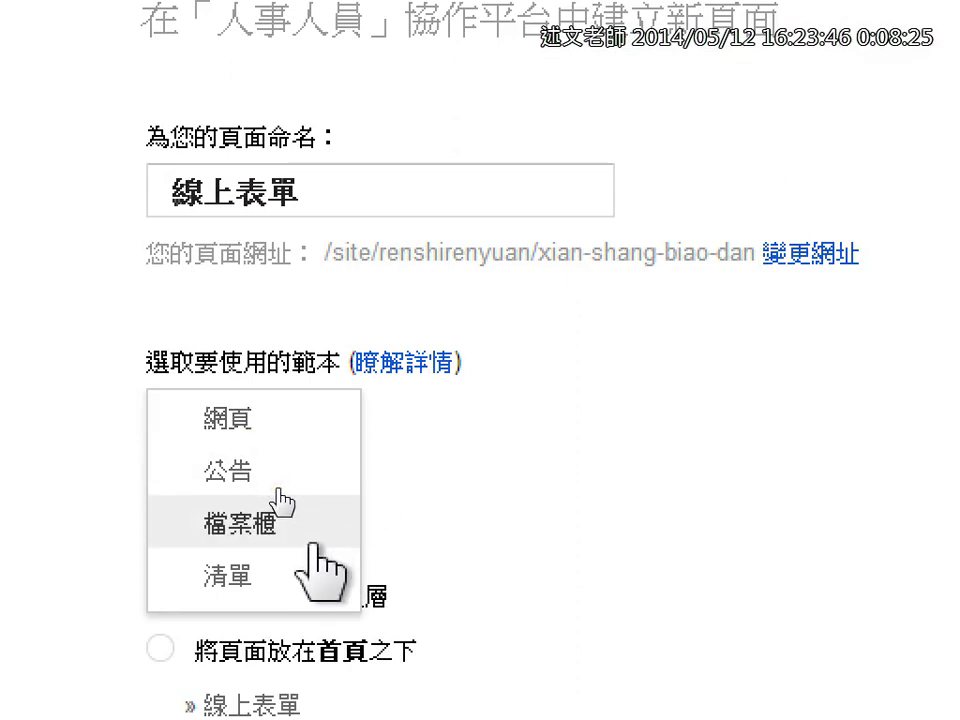
left_click(280, 428)
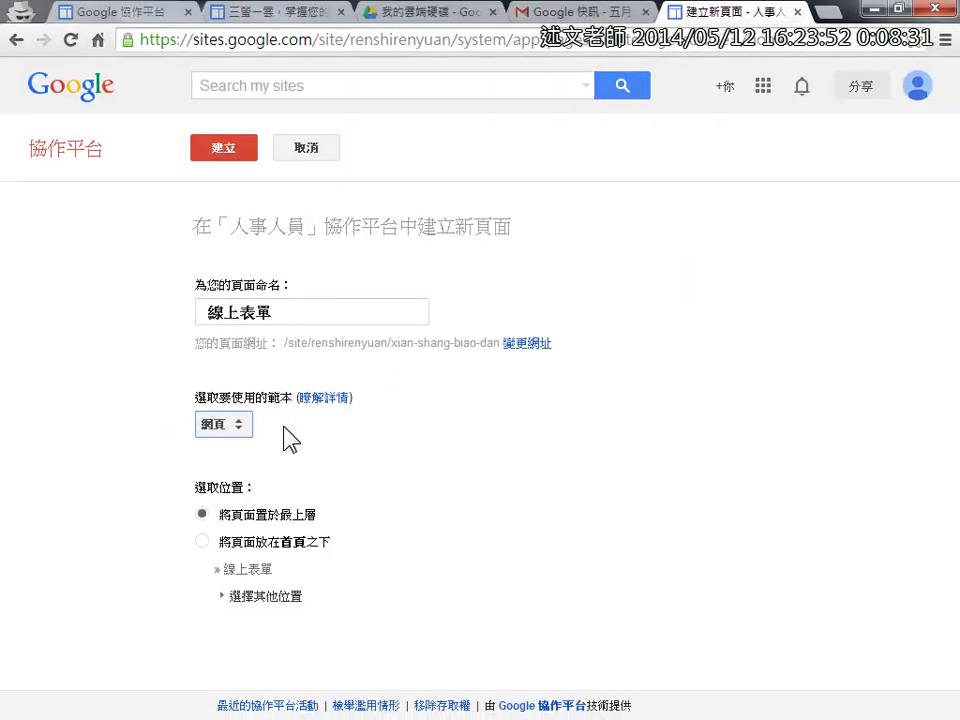
left_click(234, 155)
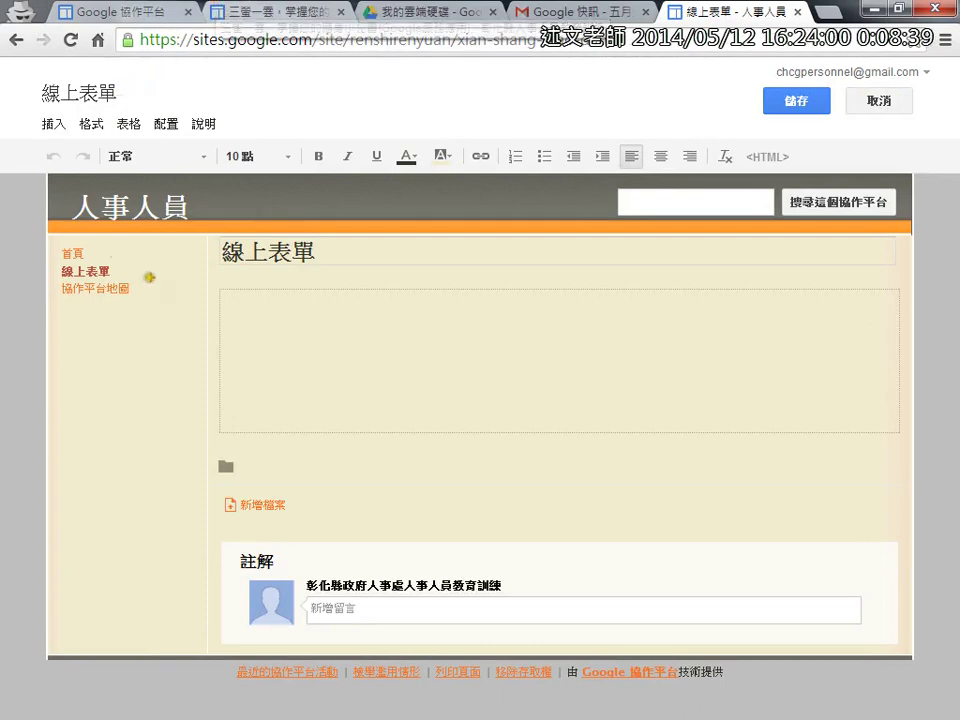
mouse_move(149, 277)
left_mouse_down()
mouse_move(118, 306)
mouse_move(28, 255)
mouse_move(154, 206)
mouse_move(141, 321)
left_mouse_up()
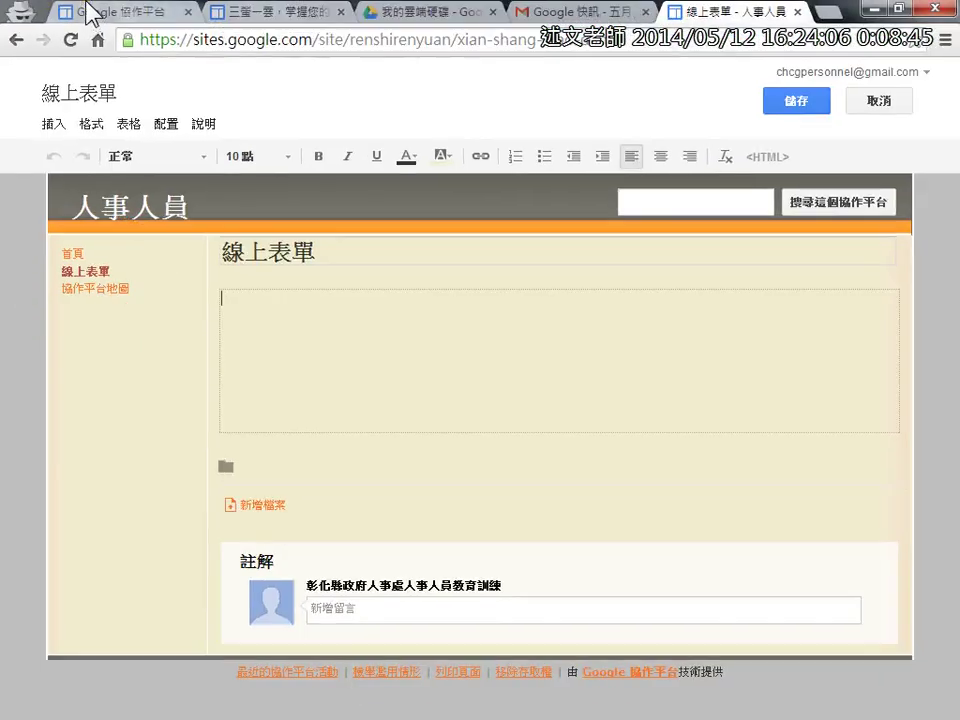
Step: Choose the Drive form 無標題表單 for insertion into the body of the 線上表單 page
left_click(250, 251)
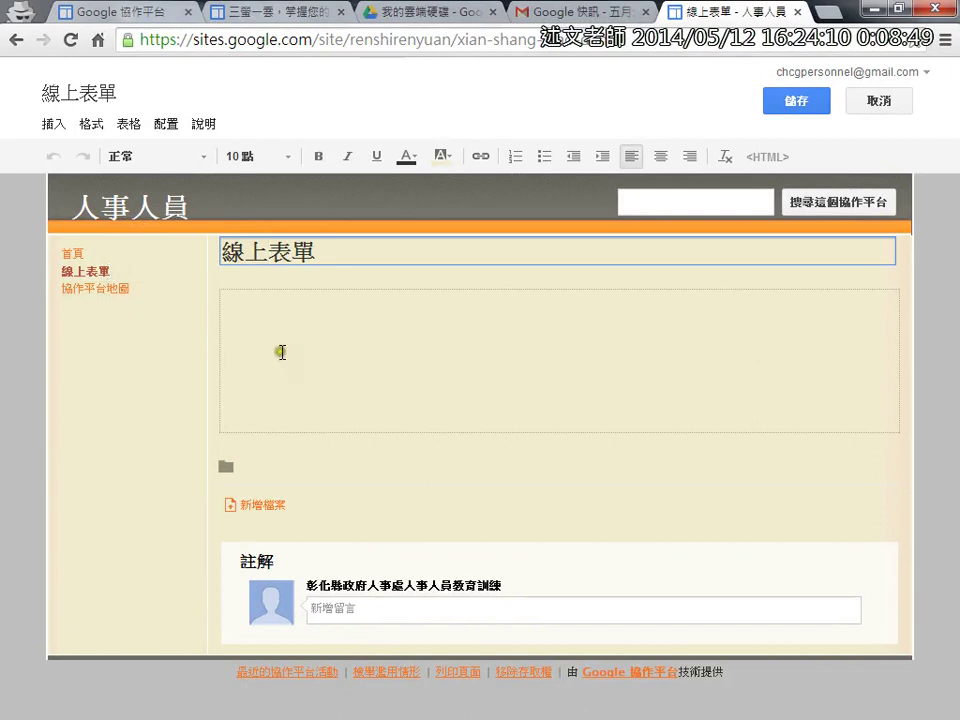
left_click(265, 305)
left_click(56, 124)
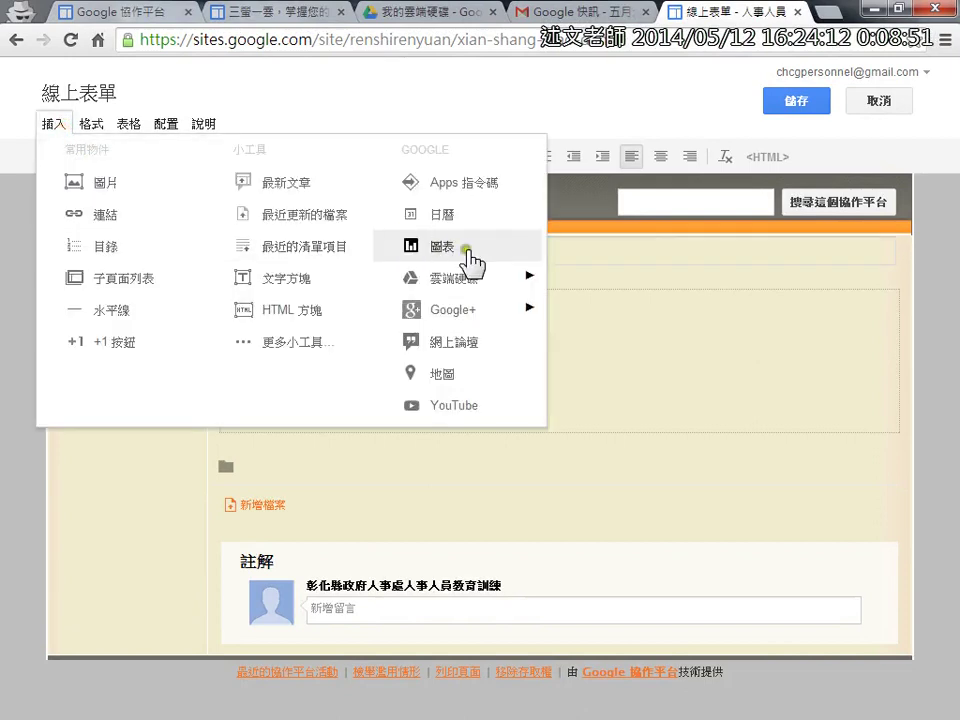
mouse_move(467, 281)
left_click(615, 357)
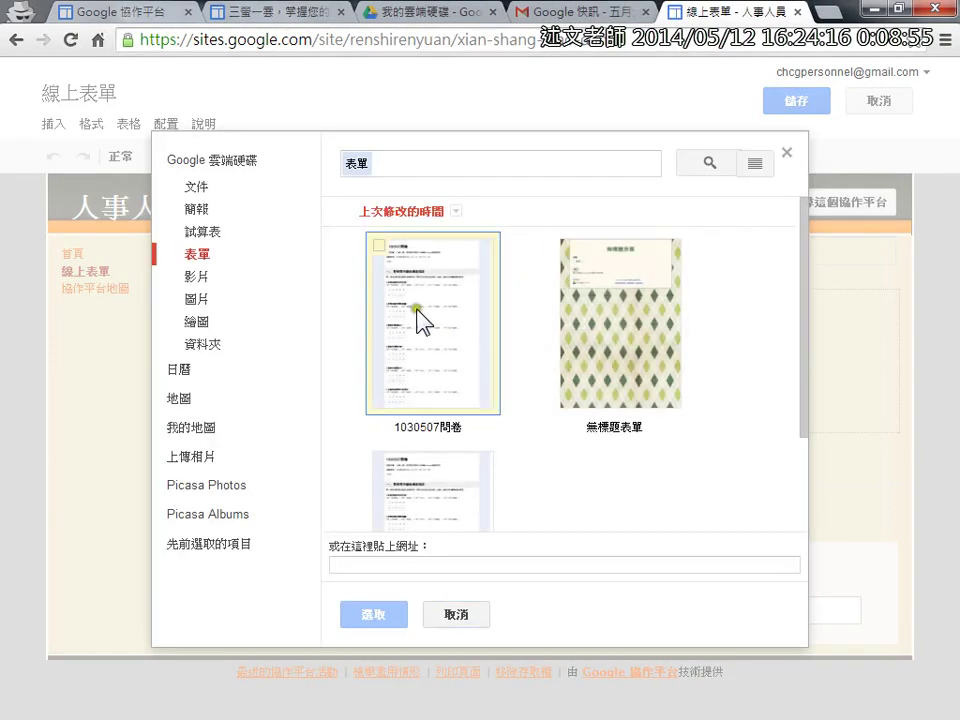
left_click(377, 245)
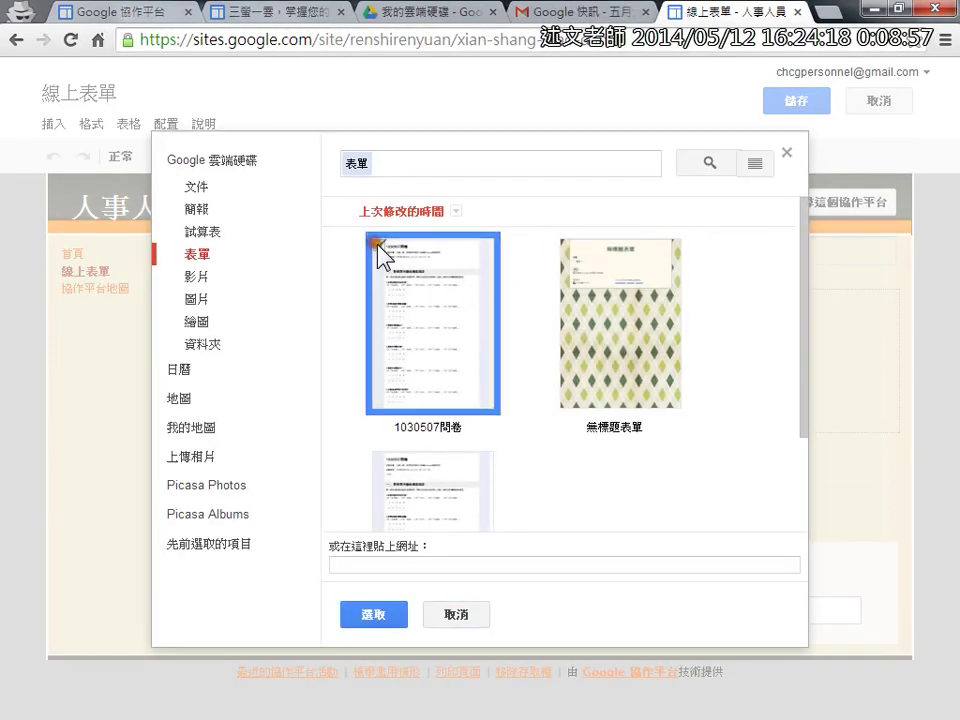
left_click(555, 255)
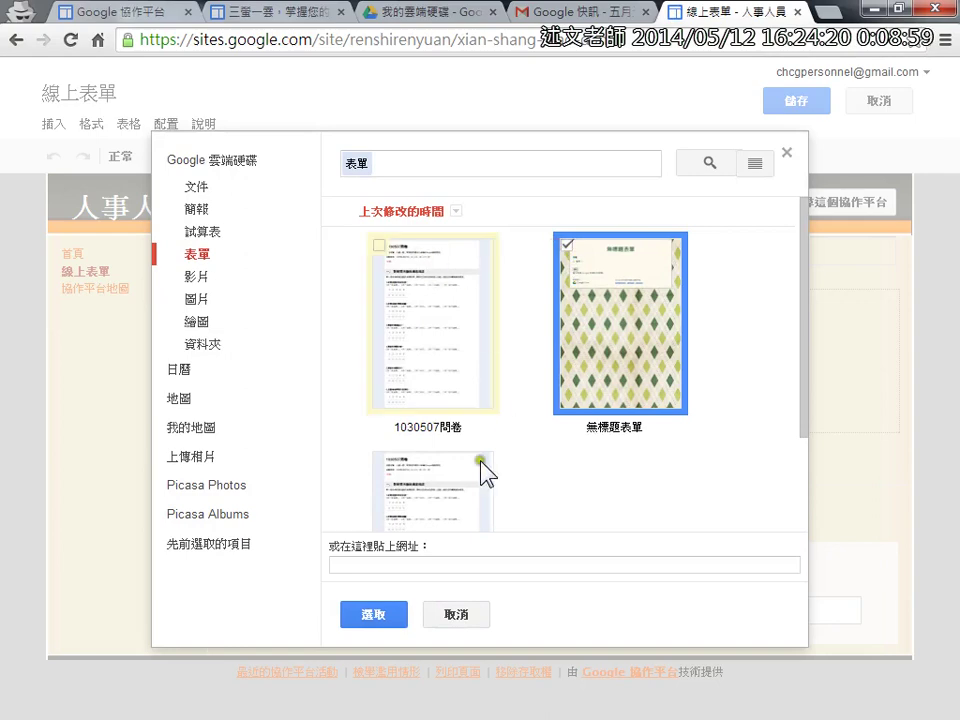
left_click(373, 618)
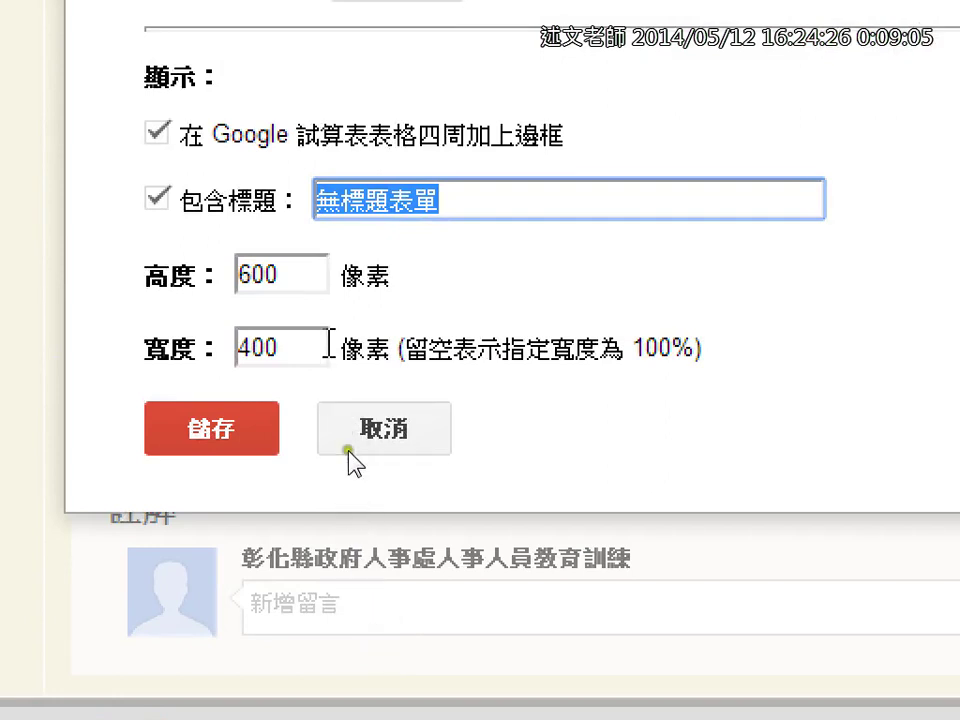
Step: Insert the form with a border, its title, a 3000-pixel height and a blank width, and save the page
left_click(305, 278)
left_click(306, 334)
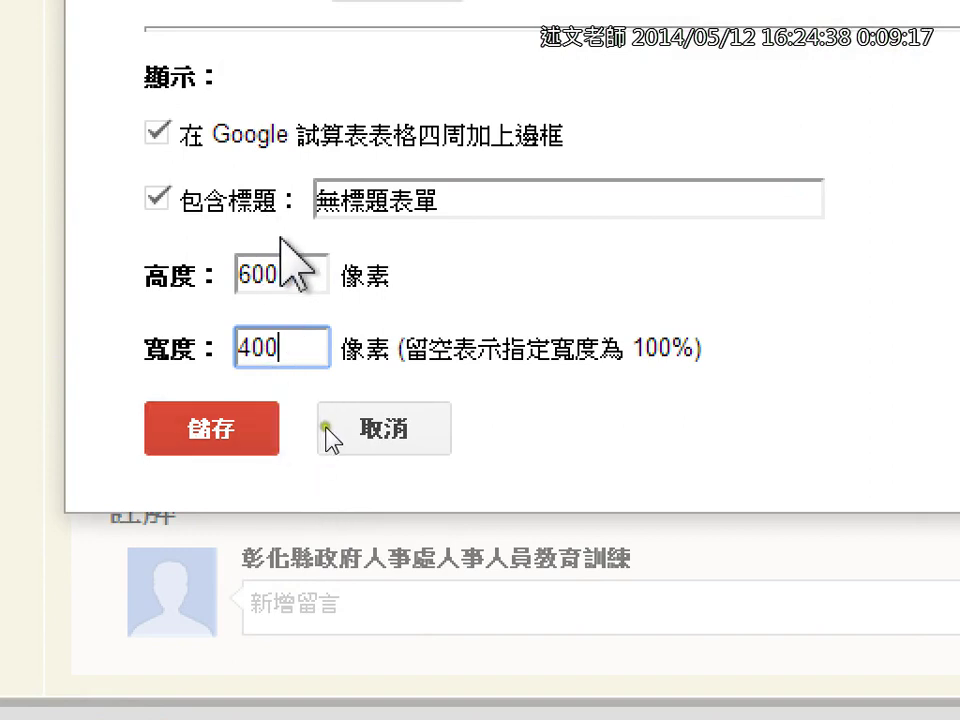
left_click_drag(306, 274, 228, 280)
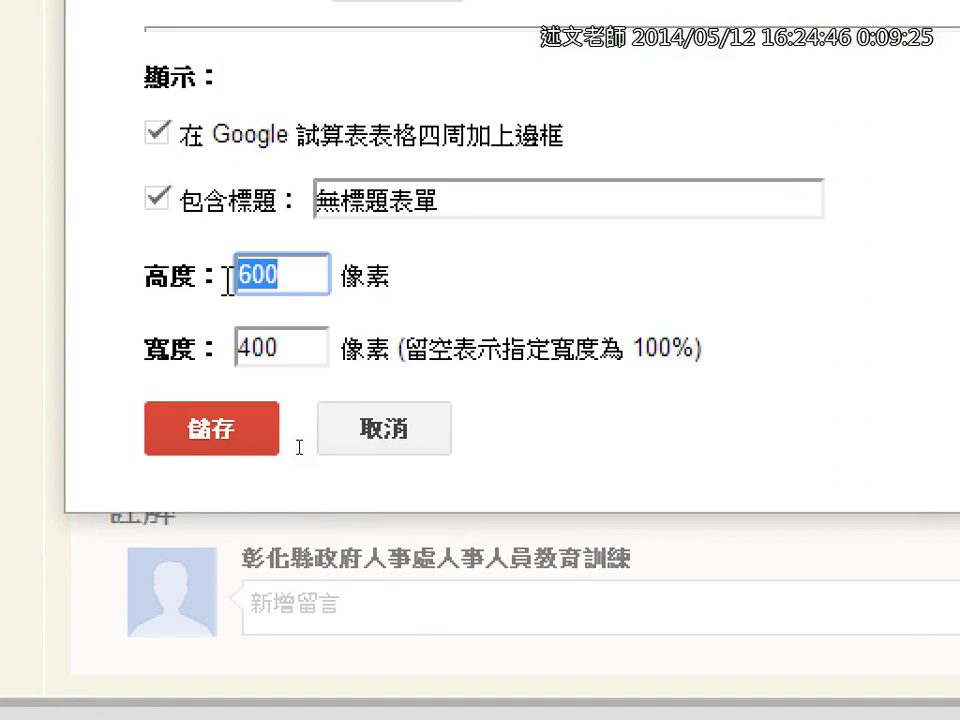
type("30000")
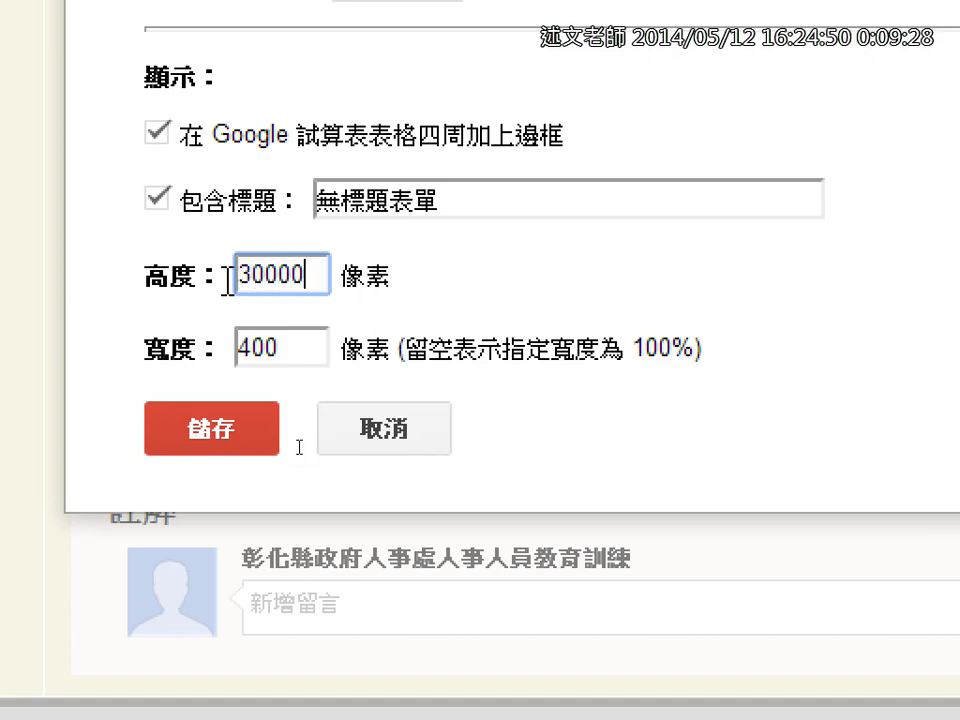
key("BackSpace")
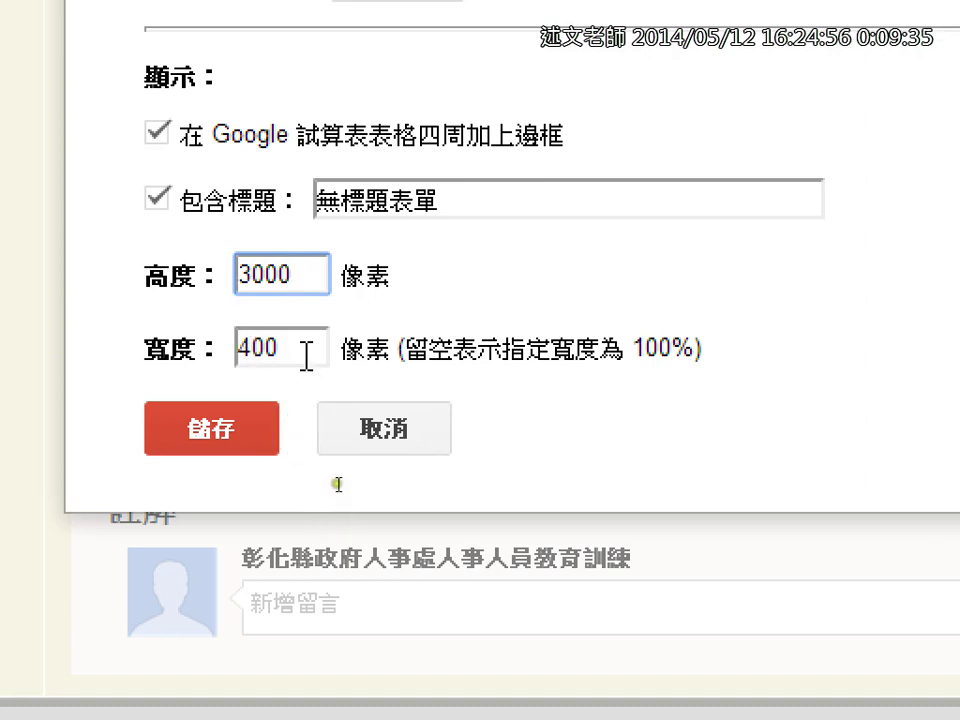
left_click(238, 350)
double_click(238, 352)
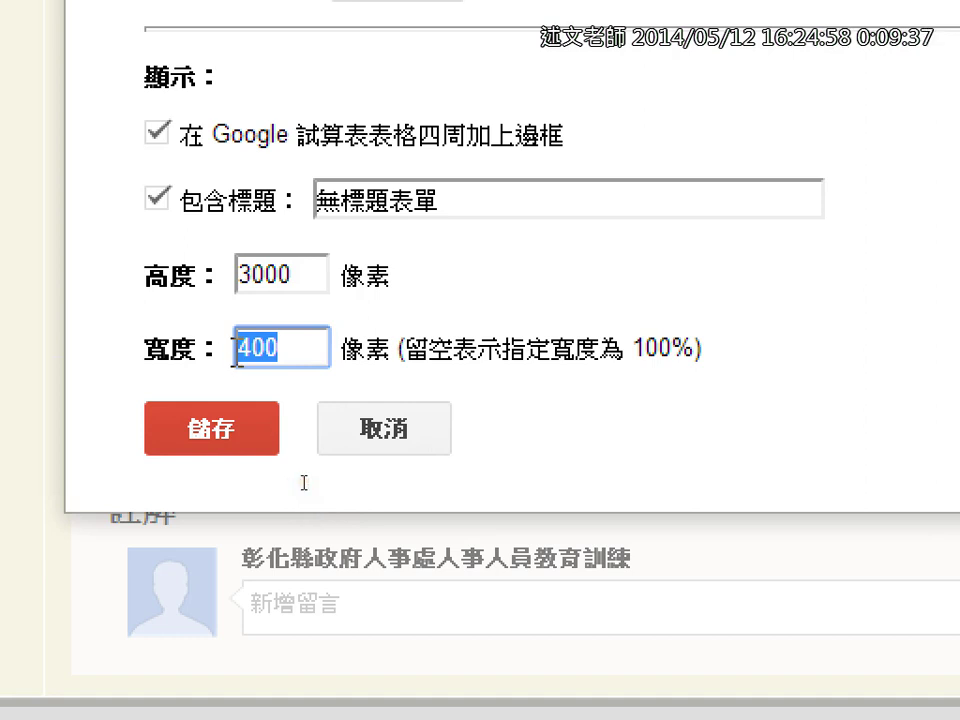
key("BackSpace")
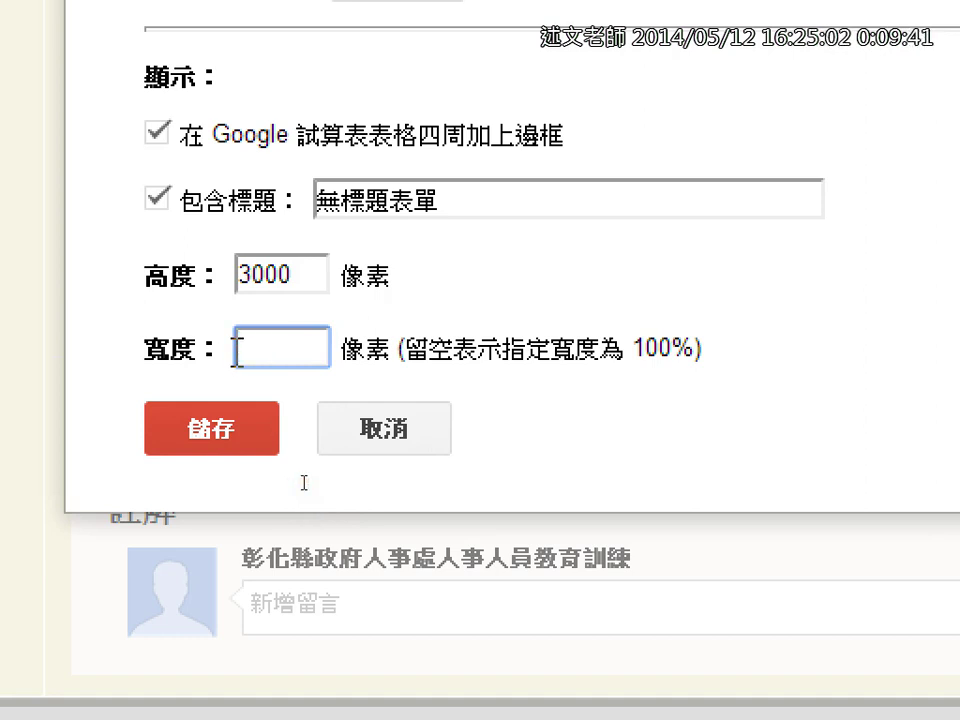
left_click(214, 420)
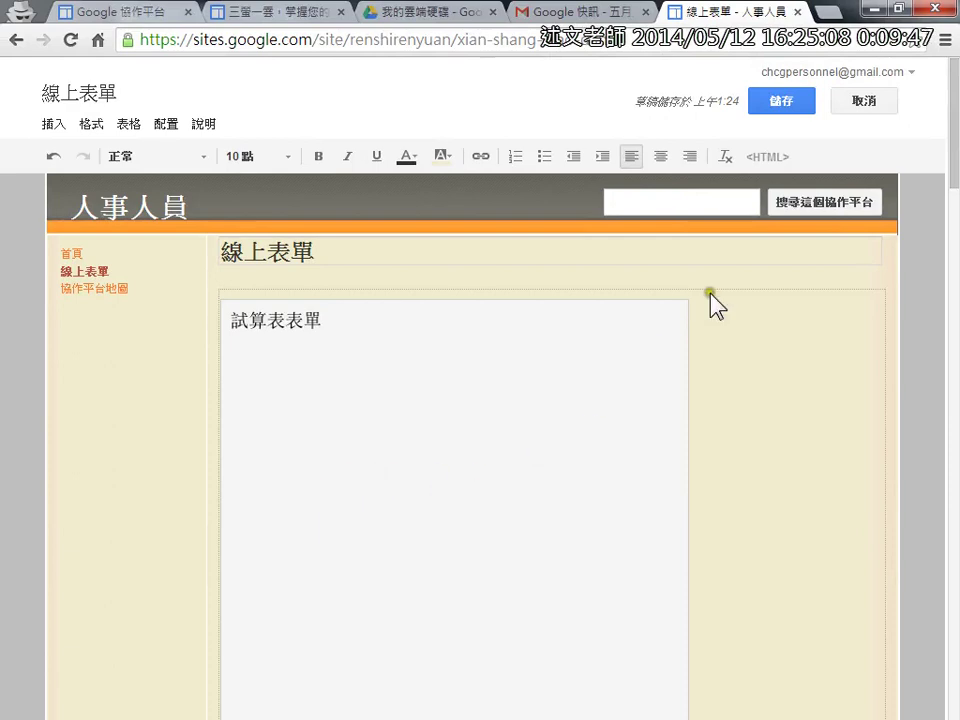
left_click(789, 100)
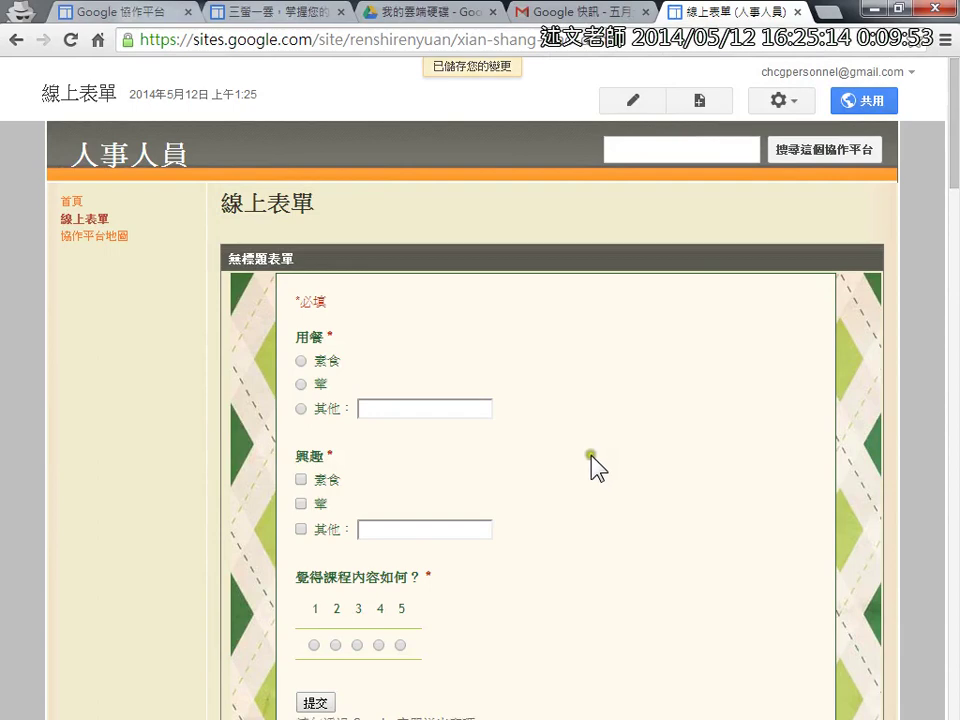
Step: Examine the embedded form on 線上表單 and check the site navigation between that page and 首頁
scroll(593, 500, "down", 4)
scroll(591, 499, "up", 4)
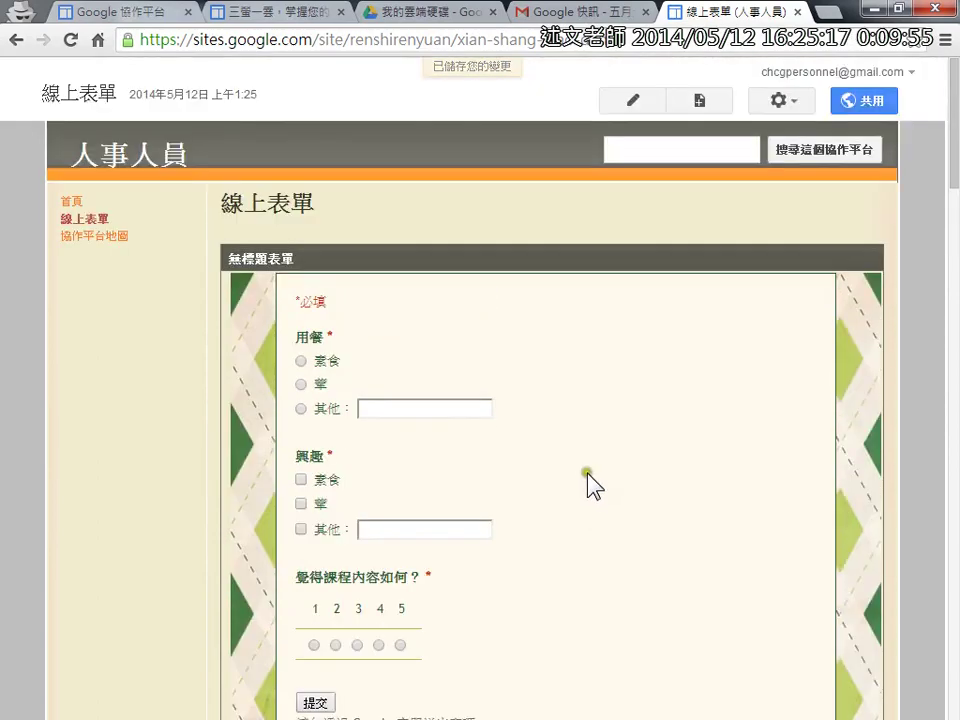
left_click(70, 201)
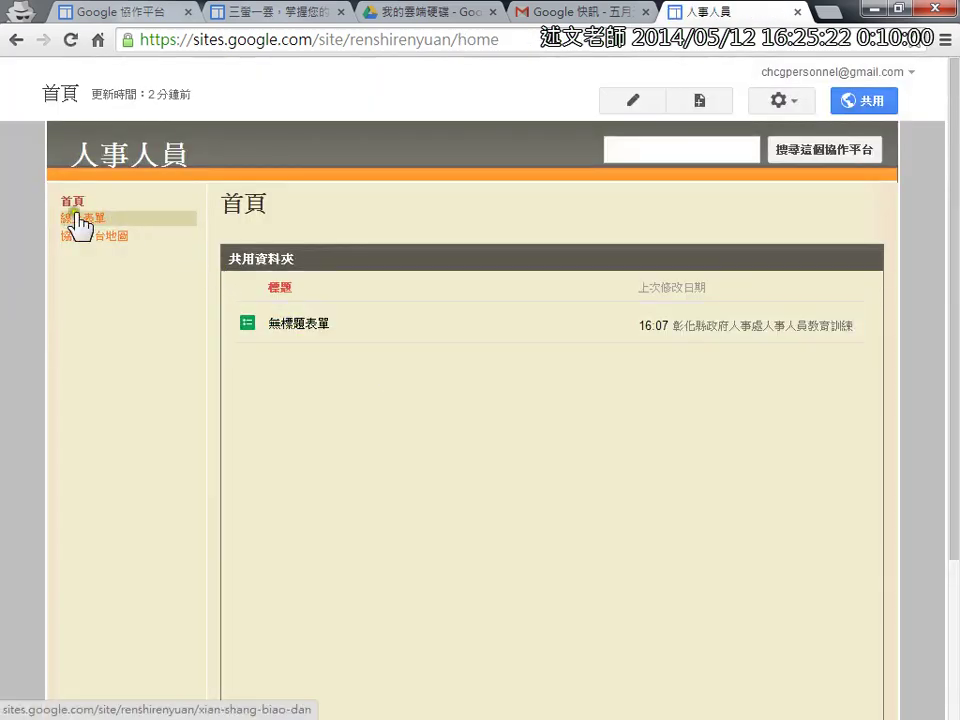
left_click(78, 219)
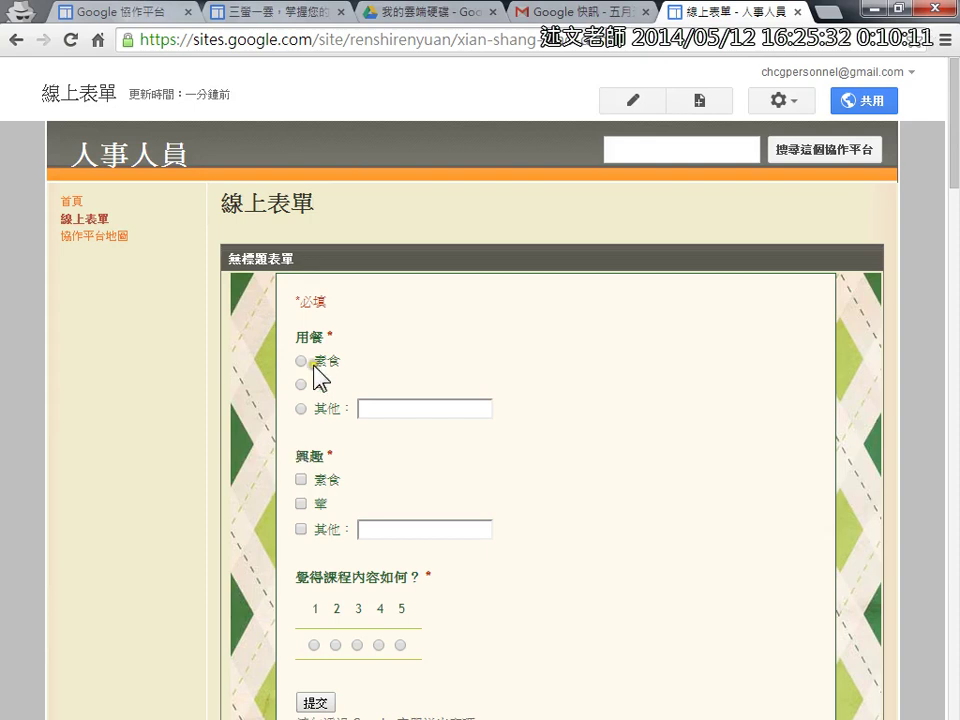
left_click(78, 199)
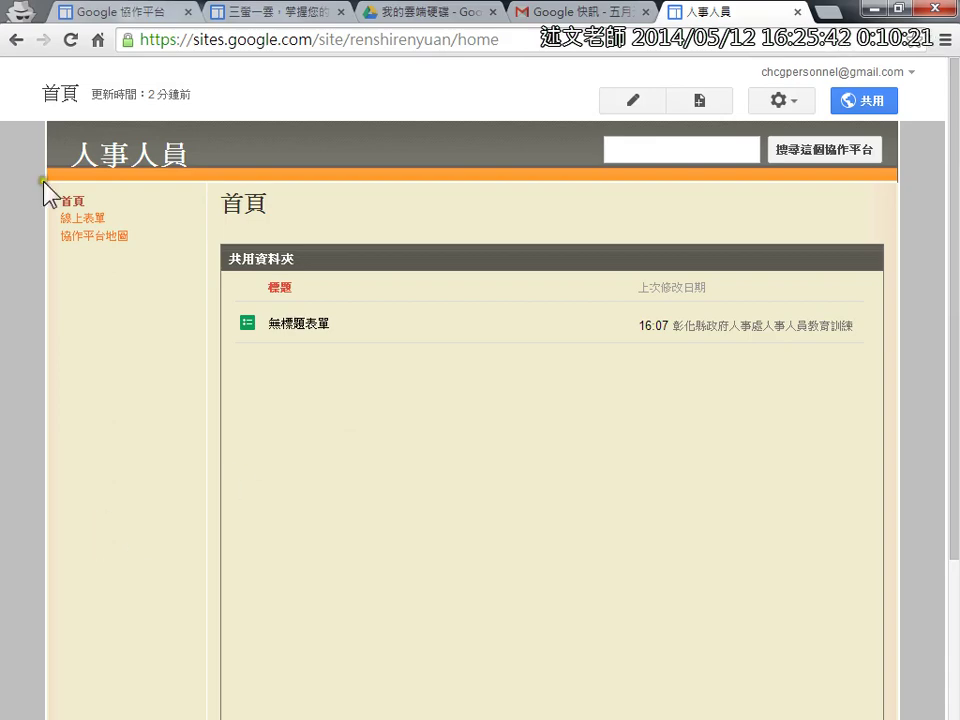
Step: Switch to Google Drive and create a new shared text document inside the folder 共用資料夾
left_click(262, 12)
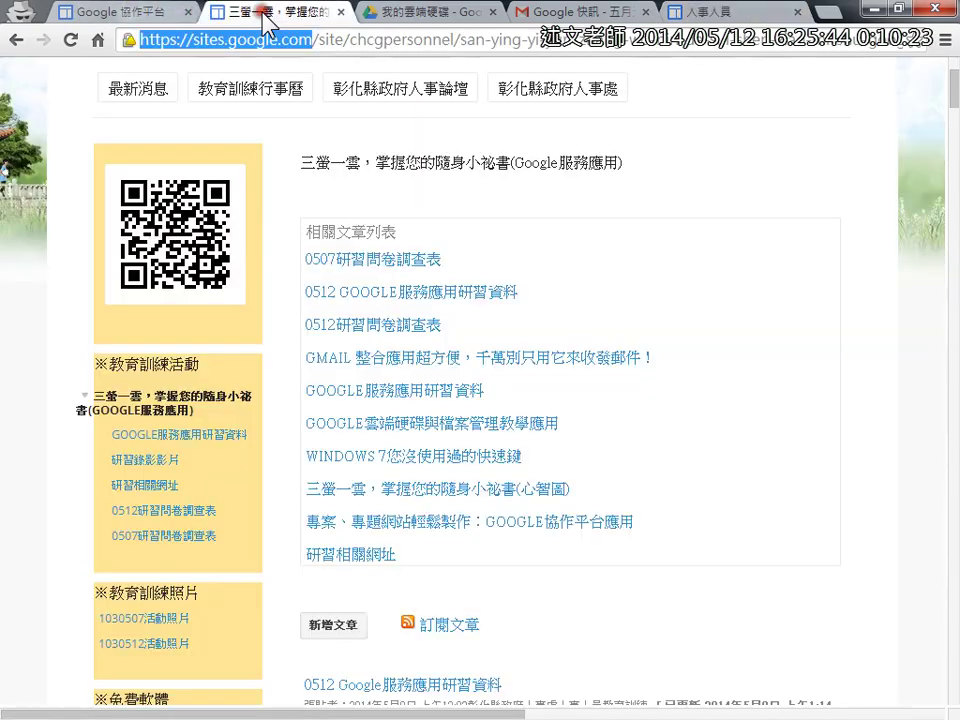
left_click(405, 14)
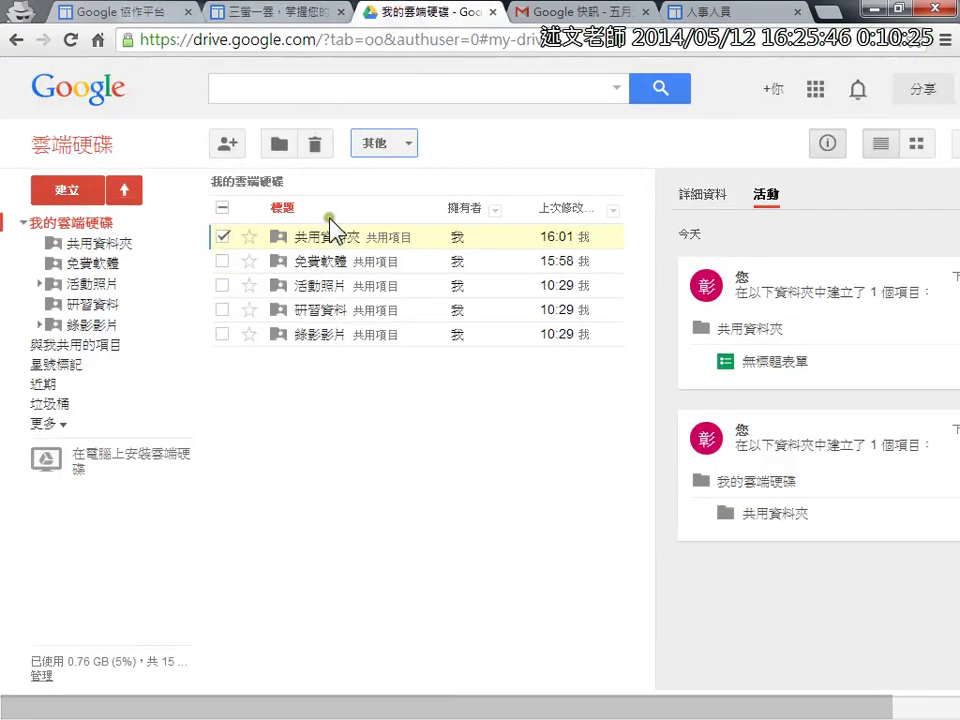
left_click(352, 240)
left_click(64, 194)
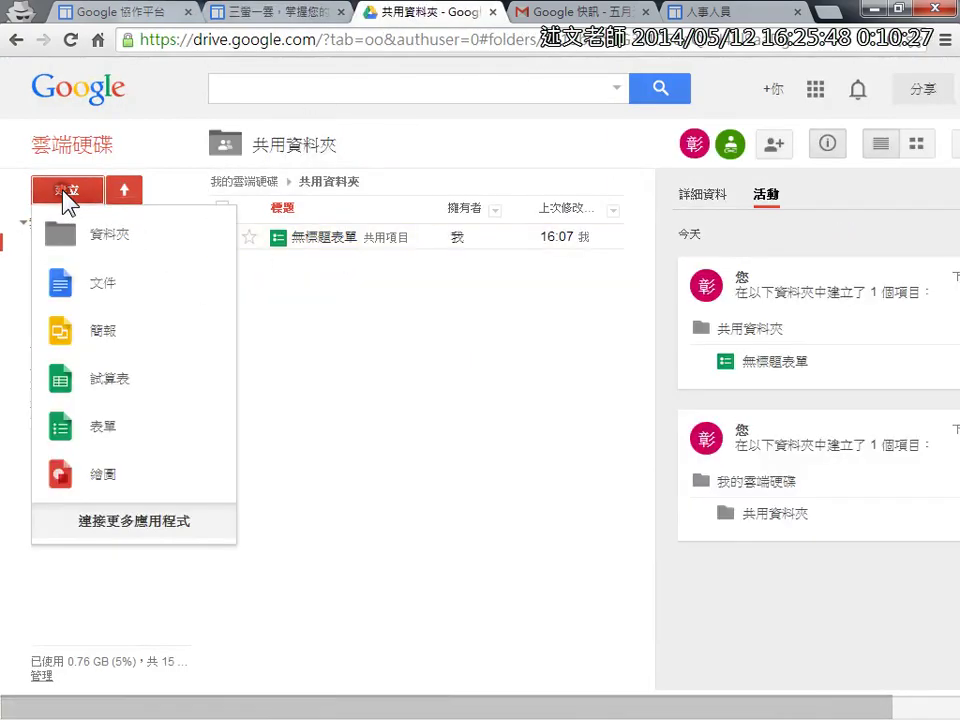
left_click(124, 281)
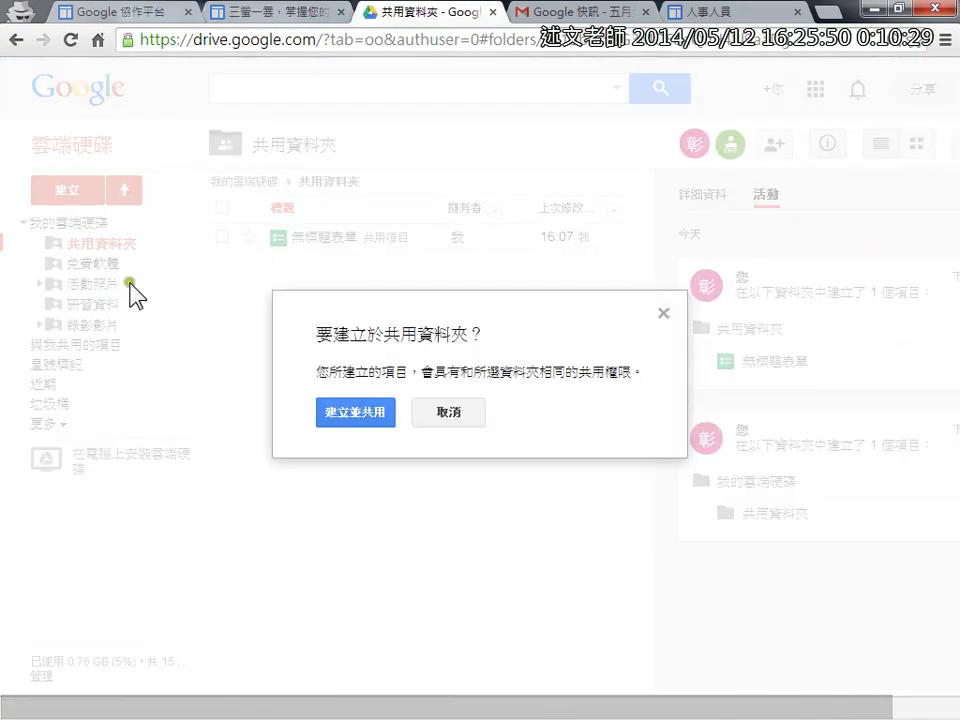
left_click(355, 413)
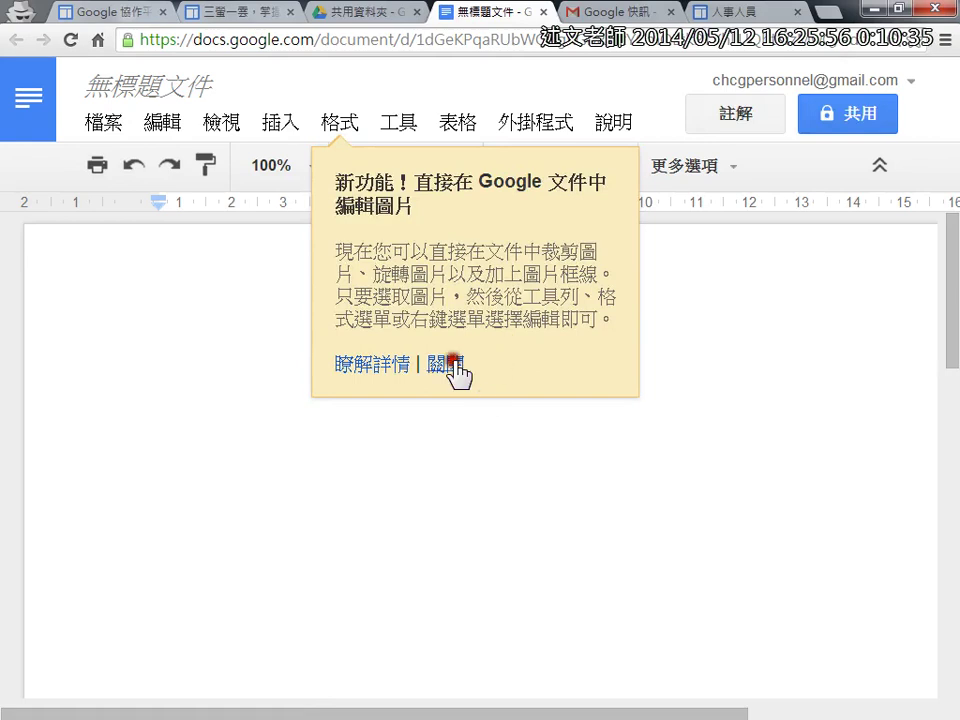
Step: Dismiss the feature tip, enter teste in the new document, close it, and return to the 人事人員 home page
left_click(446, 365)
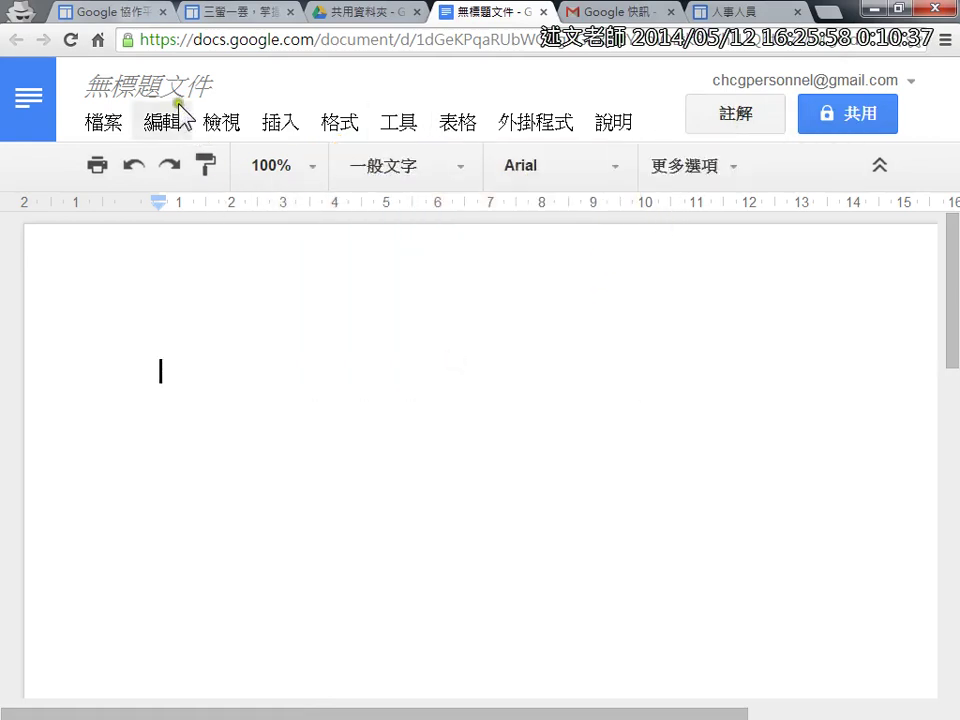
left_click(340, 340)
type("teste")
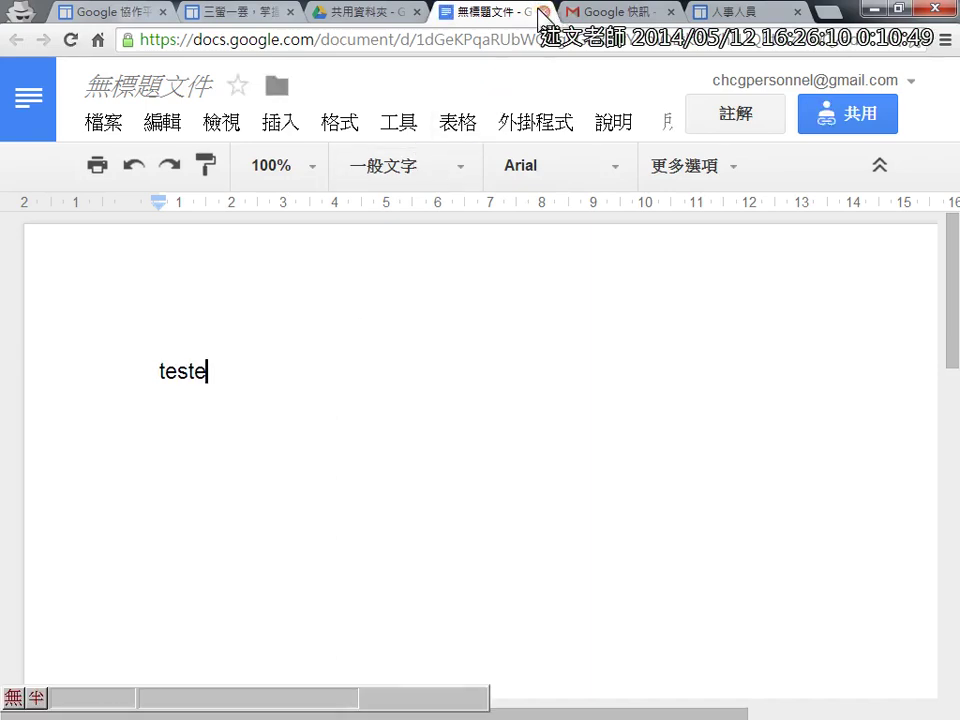
left_click(543, 12)
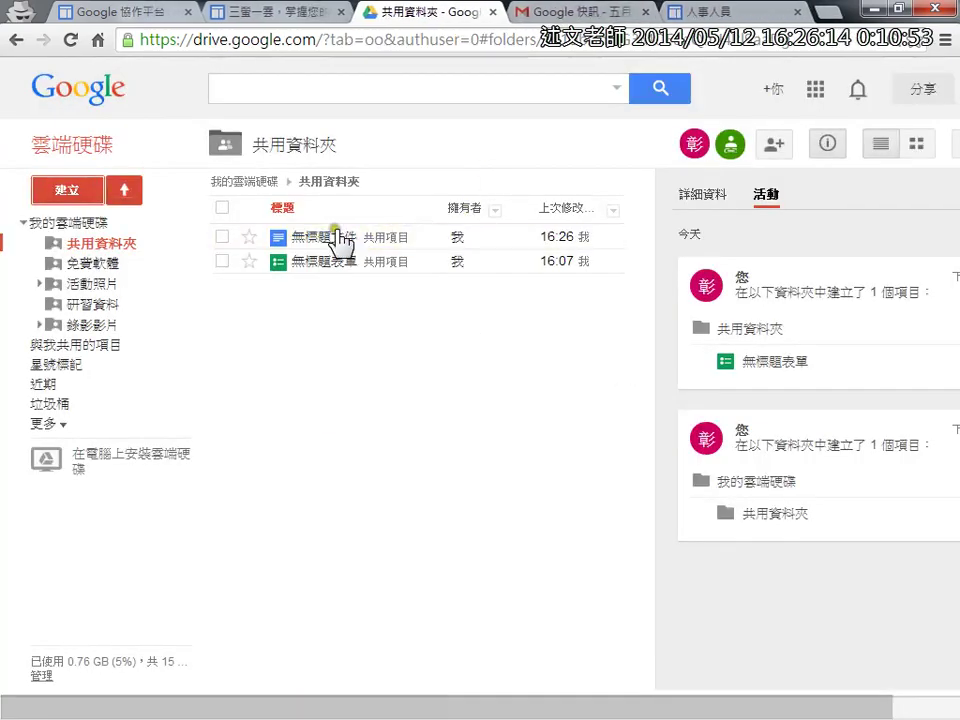
left_click(728, 14)
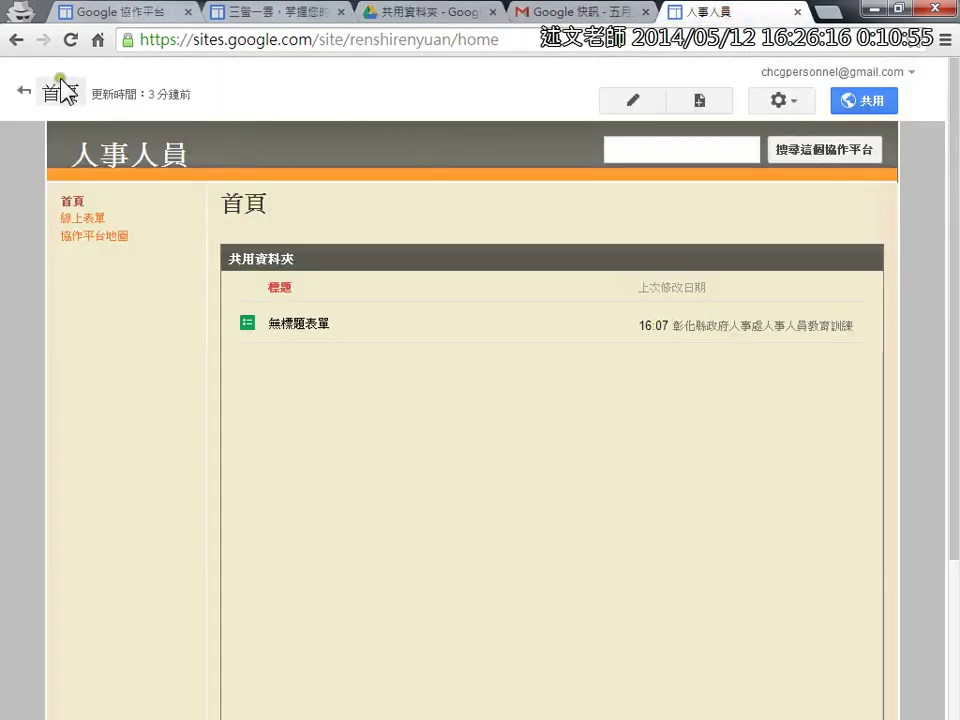
Step: Reload 首頁 to refresh the embedded 共用資料夾 list, and open the site's management settings
left_click(70, 40)
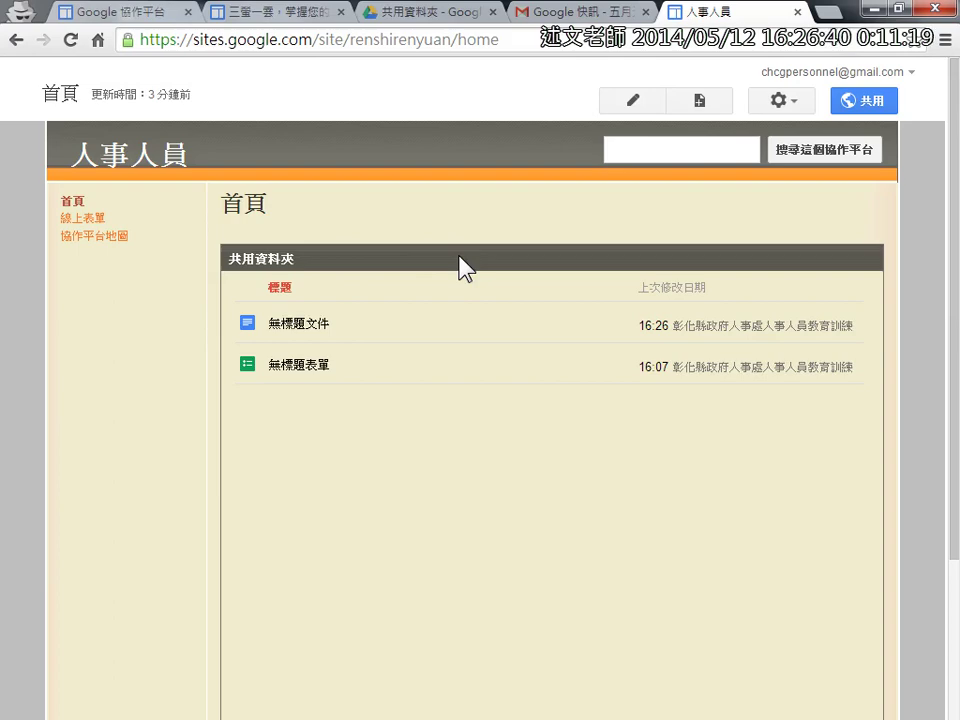
left_click(790, 103)
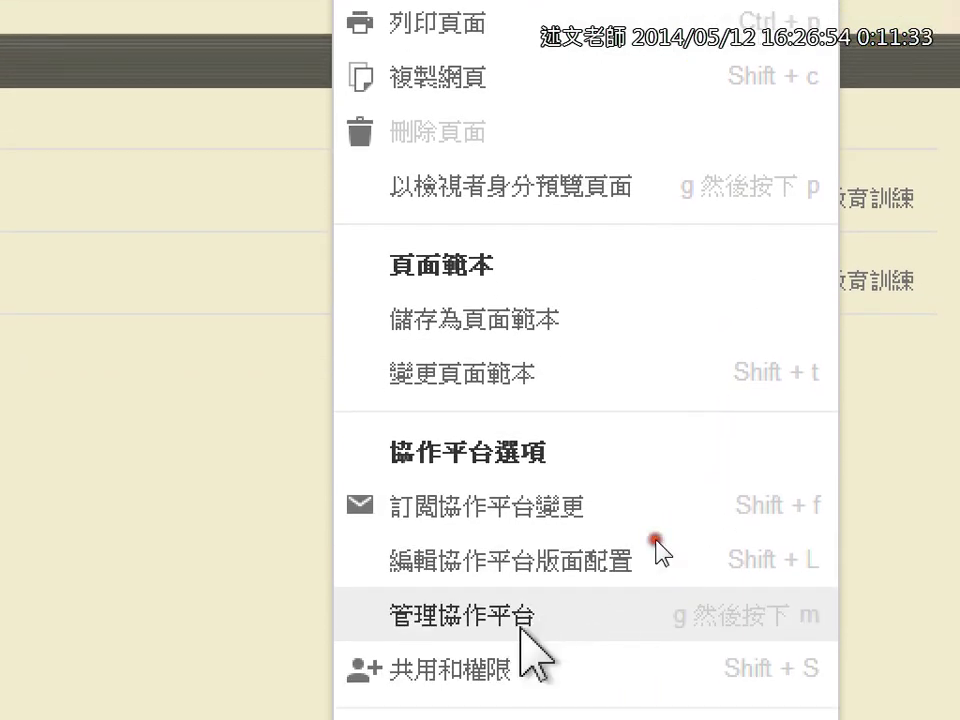
left_click(522, 626)
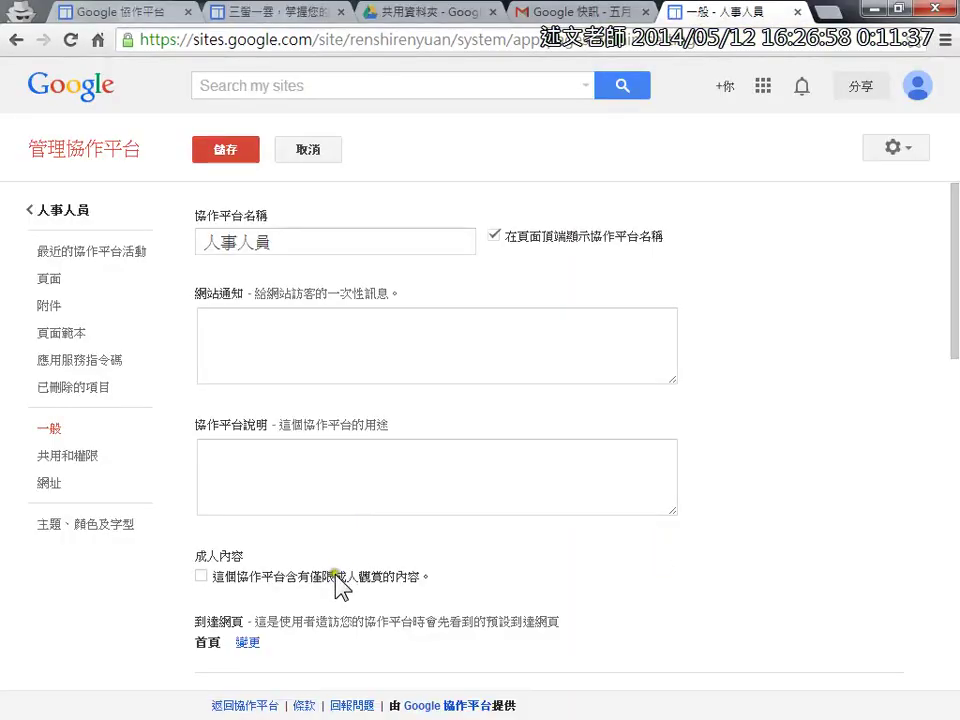
Step: Look through the site's general settings, from the landing page and storage down to the 使用權限設定 section
scroll(332, 589, "down", 3)
scroll(331, 591, "down", 1)
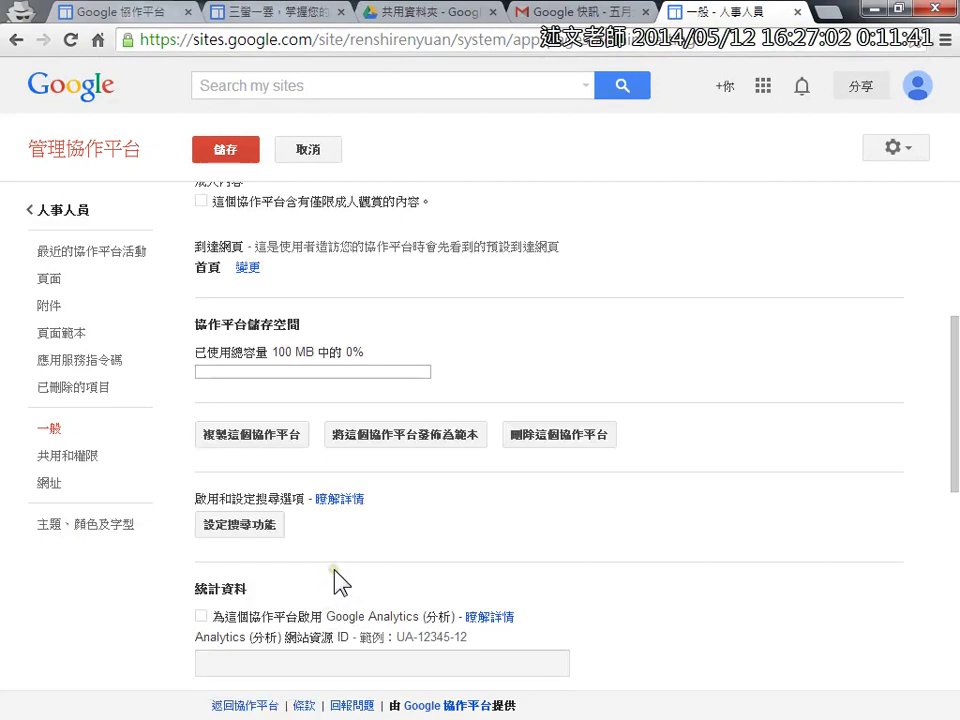
scroll(334, 585, "up", 1)
scroll(334, 585, "down", 2)
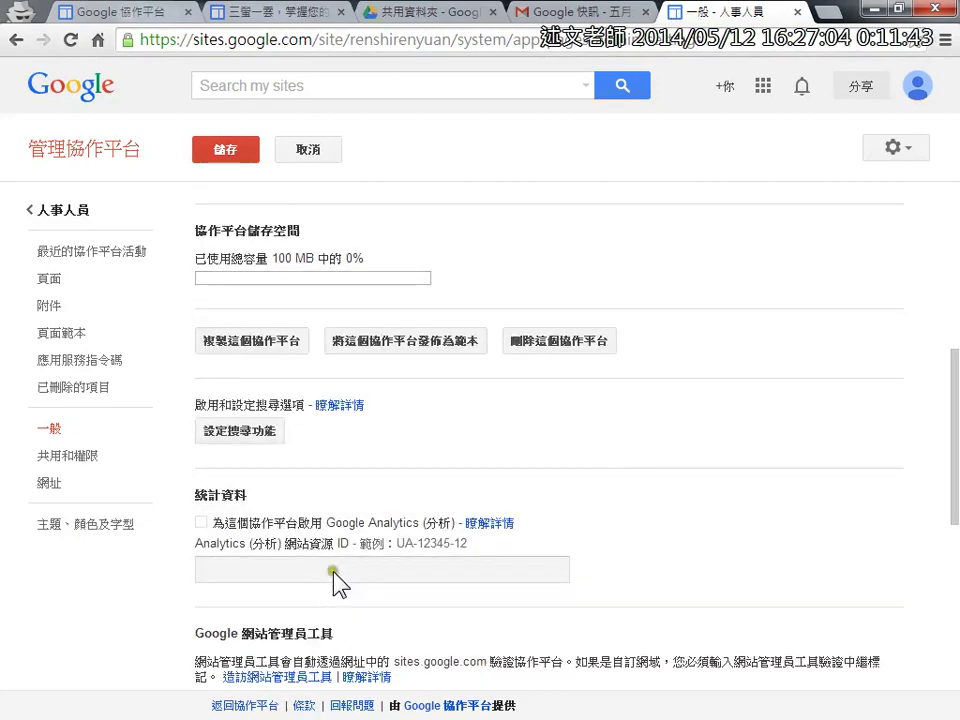
scroll(335, 575, "down", 5)
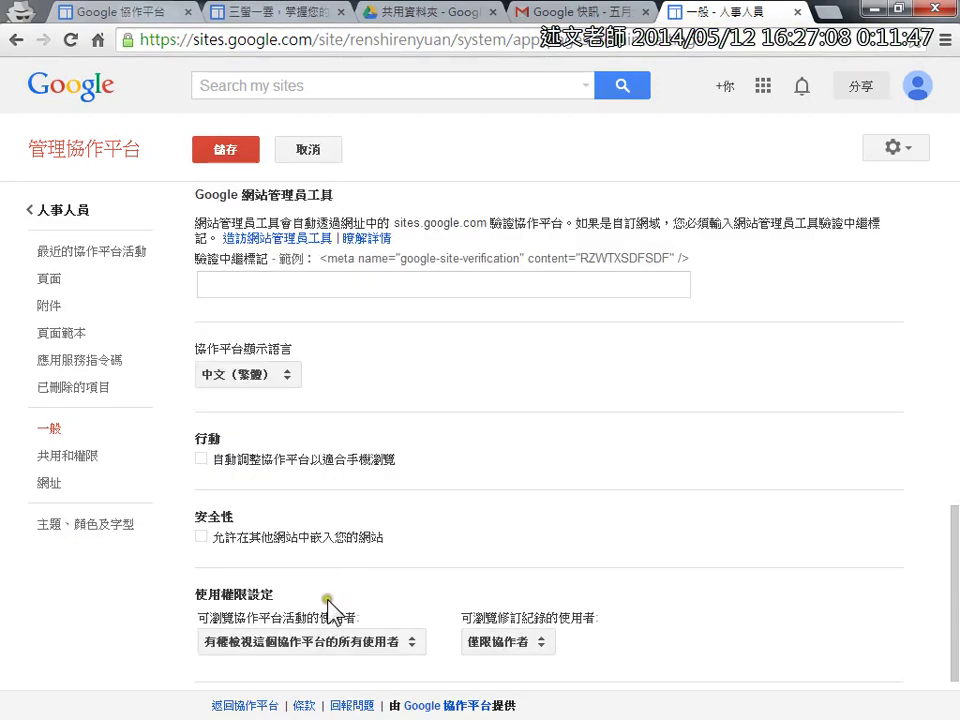
Step: Examine the 使用權限設定 choices for who can view site activity and revision history, without changing either
left_click(329, 607)
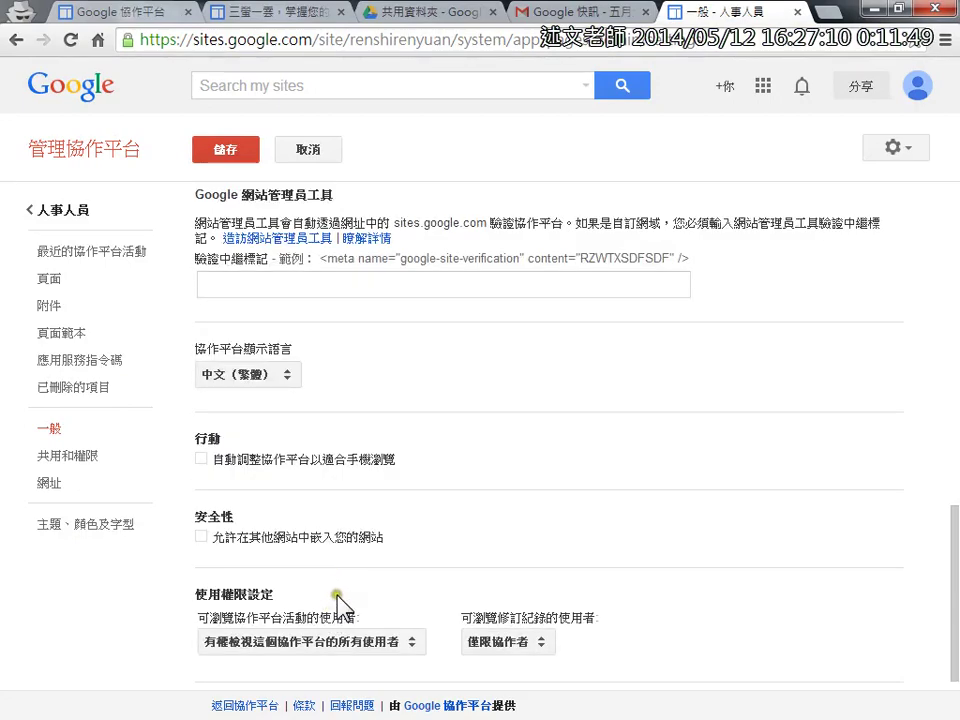
left_click(354, 604)
left_click(253, 616)
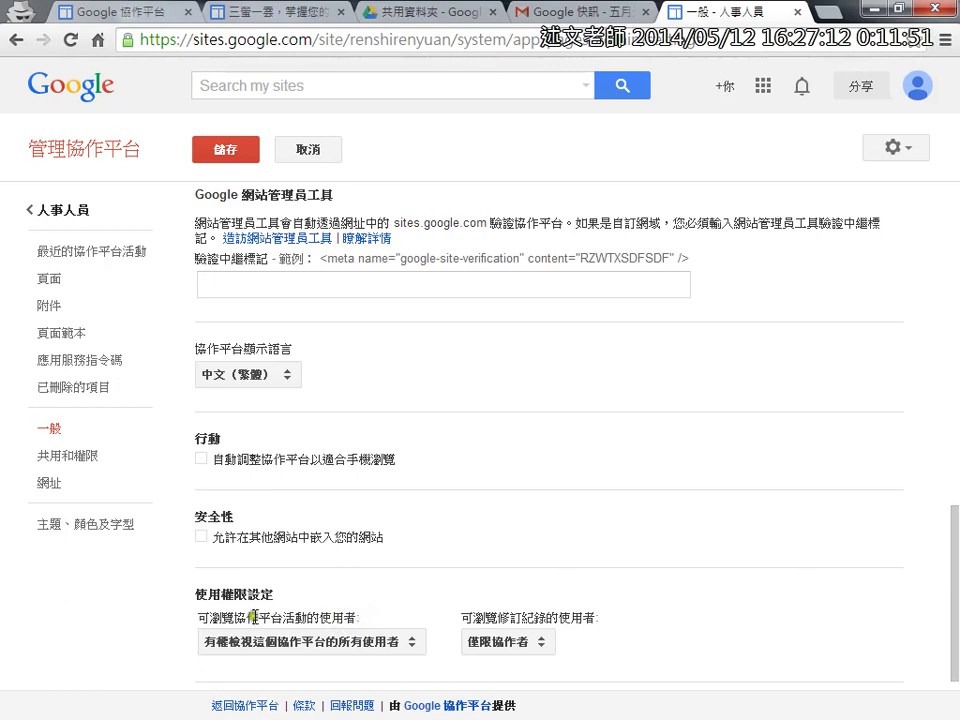
left_click(257, 594)
left_click(393, 641)
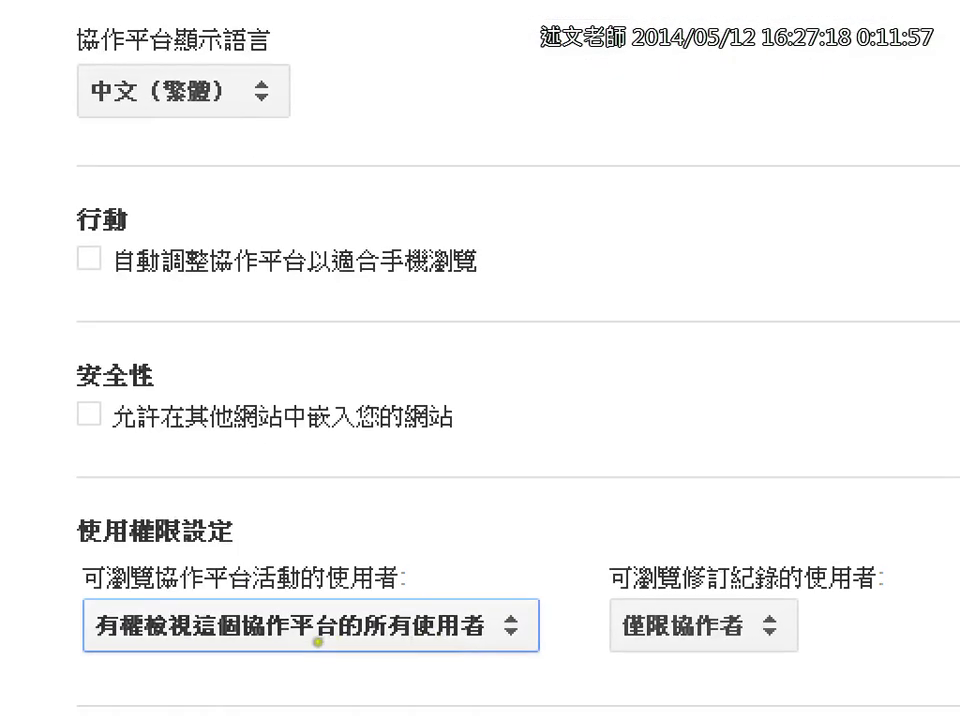
left_click_drag(240, 515, 405, 480)
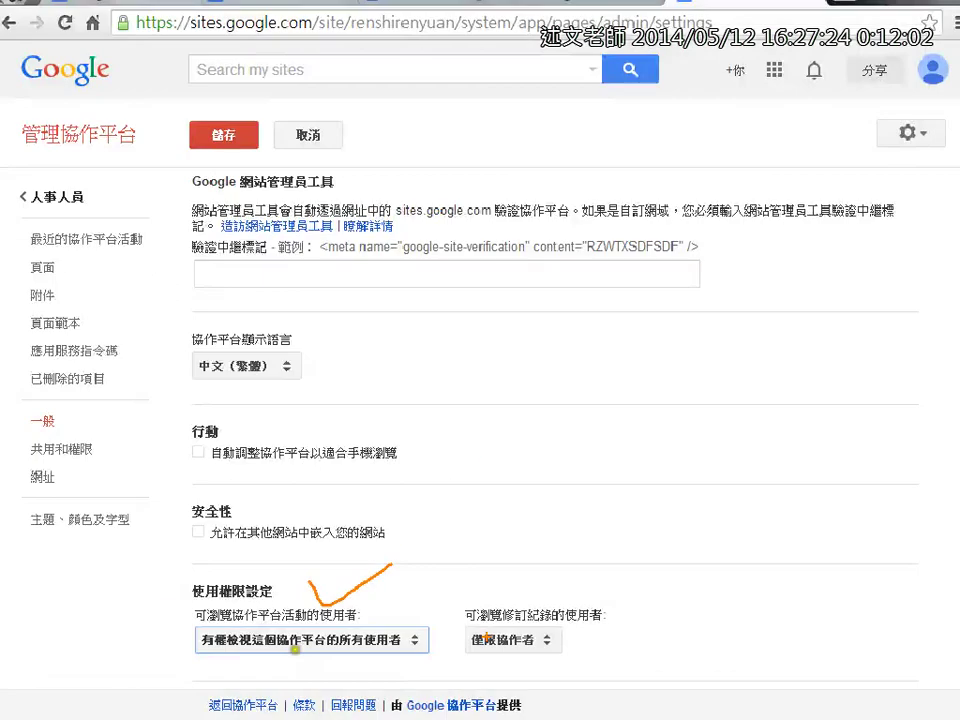
left_click(505, 639)
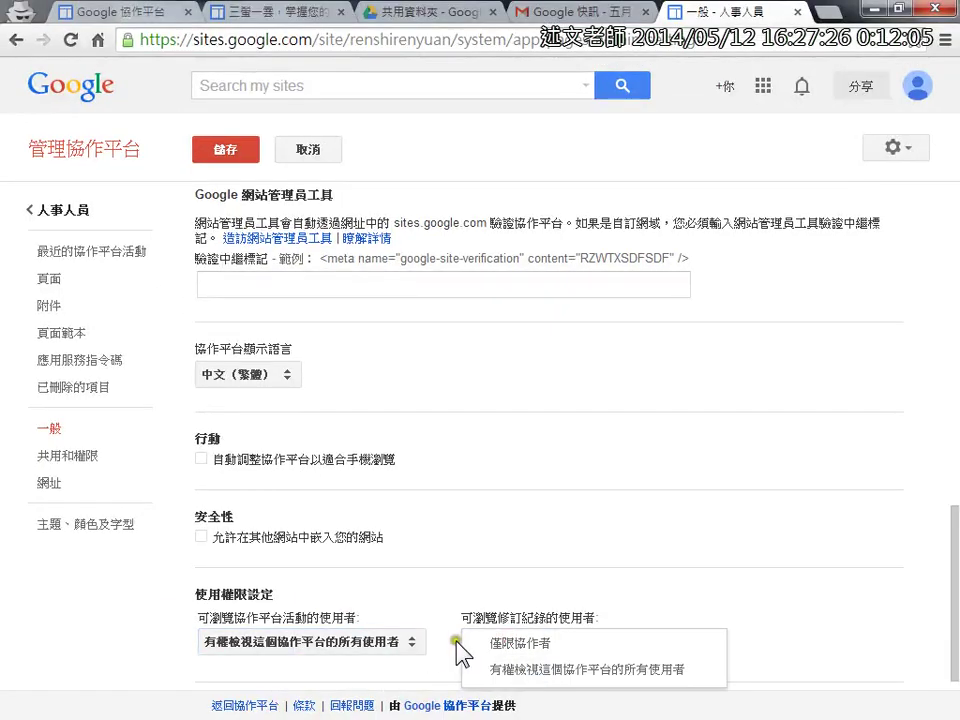
left_click(424, 668)
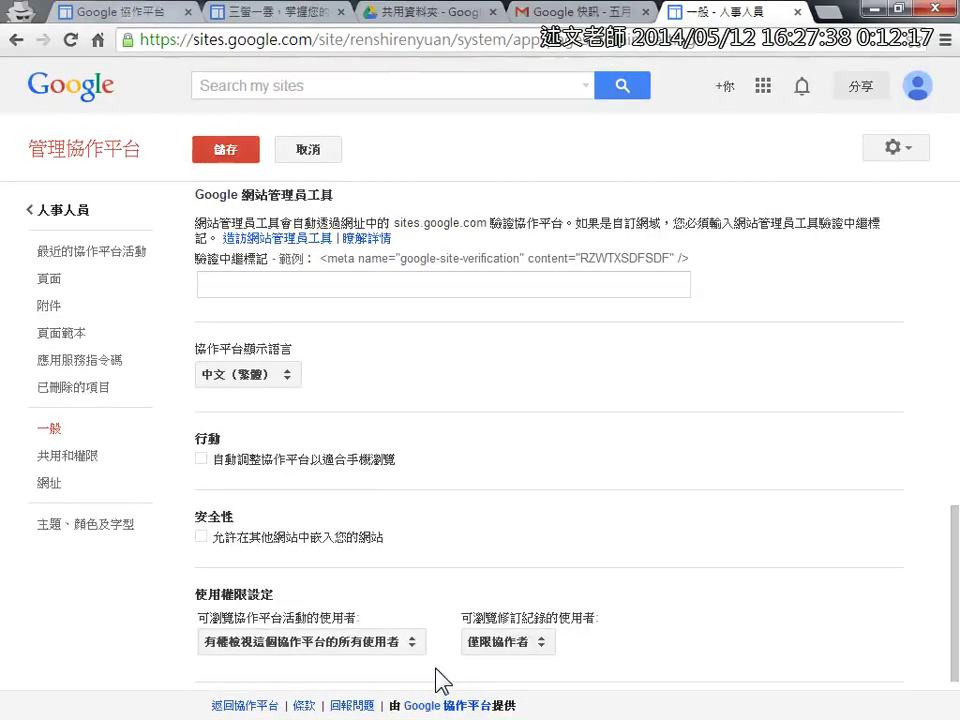
Step: Switch to Google Drive with the folder 共用資料夾 open
left_click(408, 13)
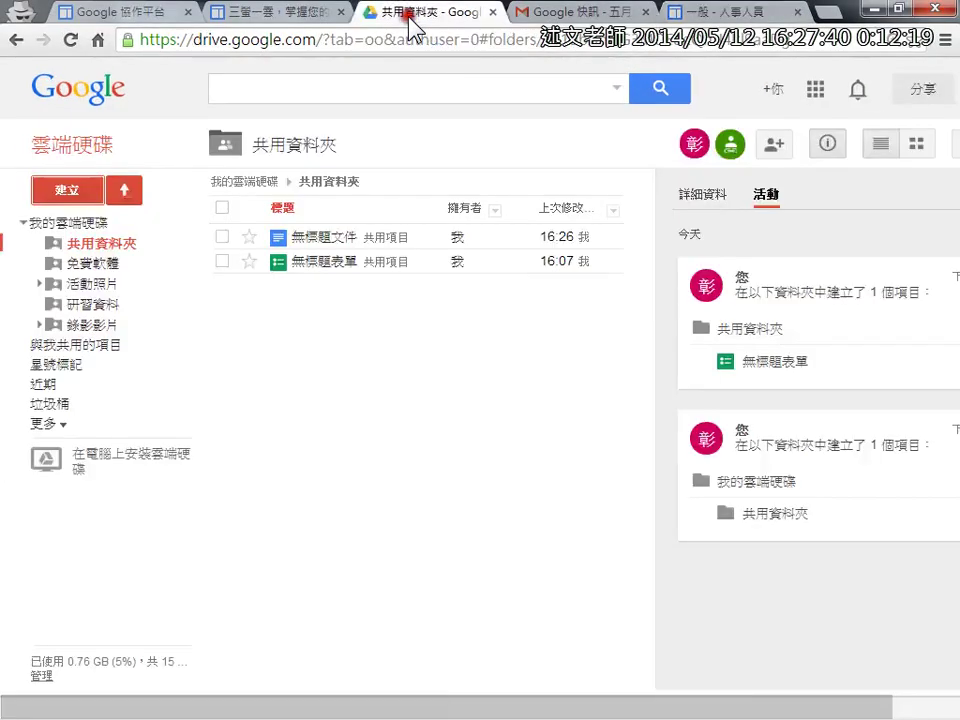